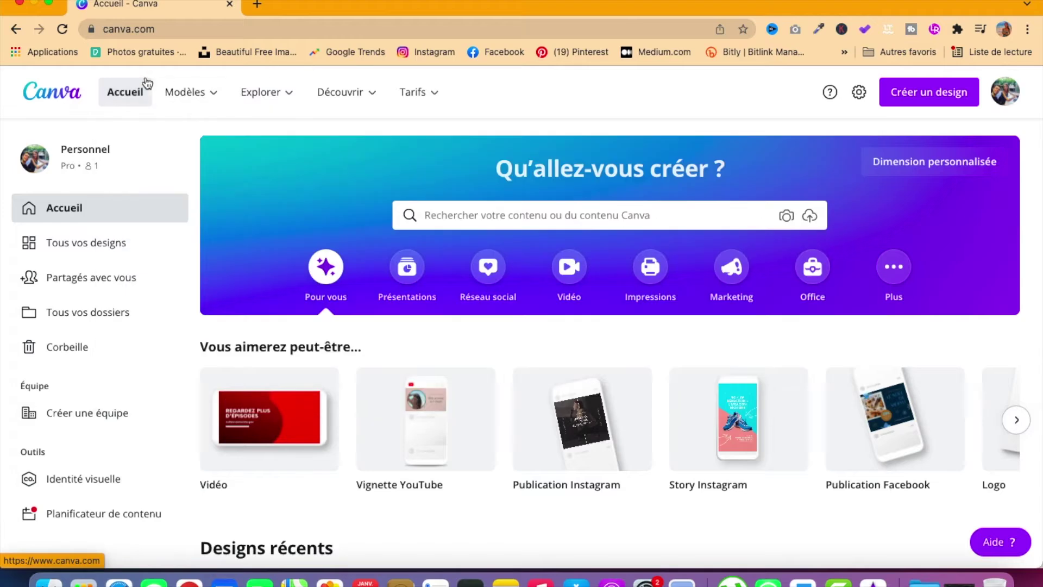
- Drop down the Modèles menu to show template categories such as Réseaux Sociaux, Business and Marketing
{"action": "mouse_move", "coordinate": [196, 98]}
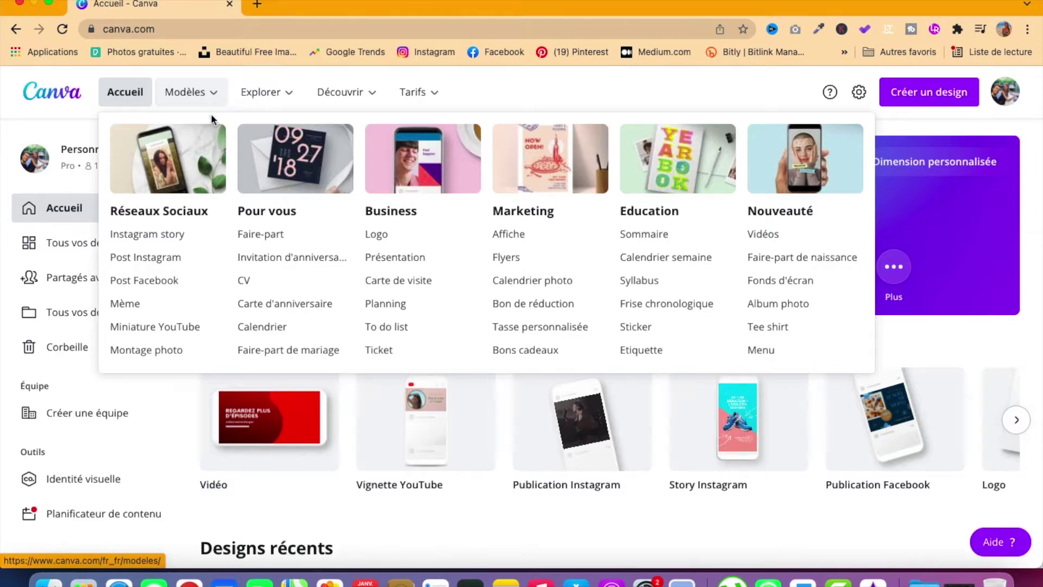
- Browse the CV template gallery and preview the 'CV créatif bleu, orange et blanc' template
{"action": "left_click", "coordinate": [247, 282]}
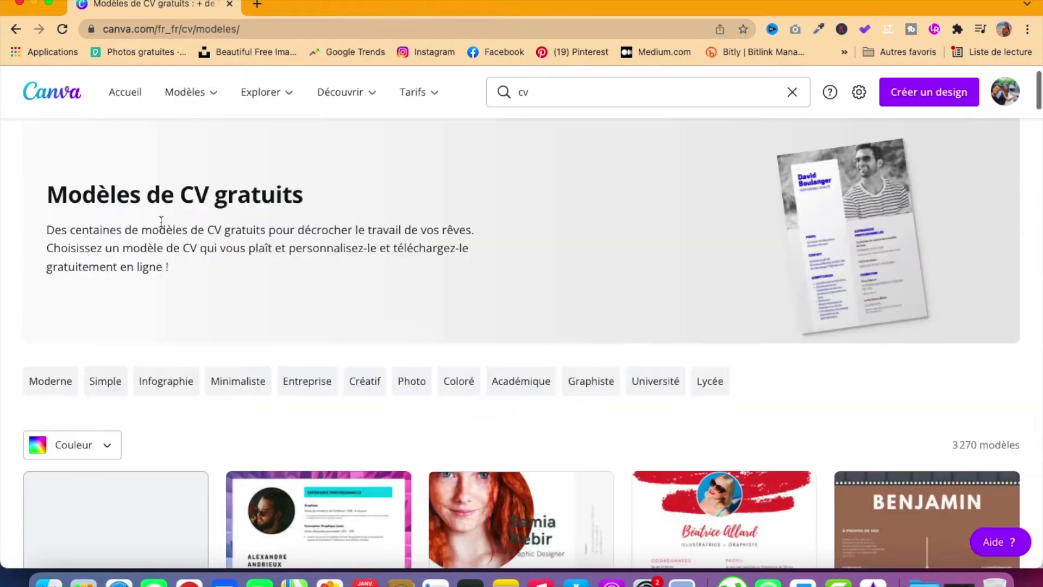
{"action": "scroll", "coordinate": [552, 291], "scroll_direction": "down", "scroll_amount": 5}
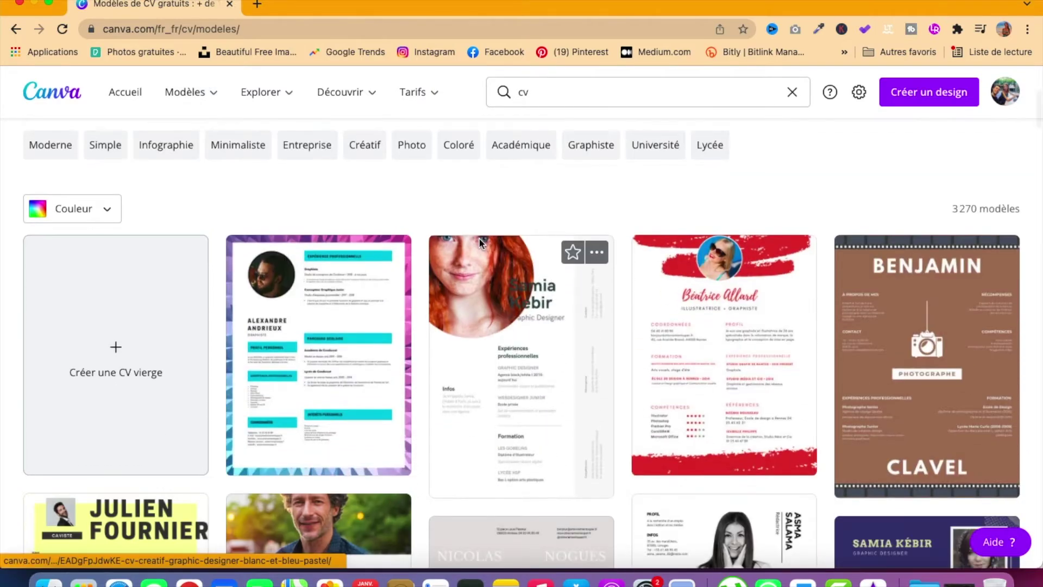
{"action": "scroll", "coordinate": [523, 299], "scroll_direction": "down", "scroll_amount": 1}
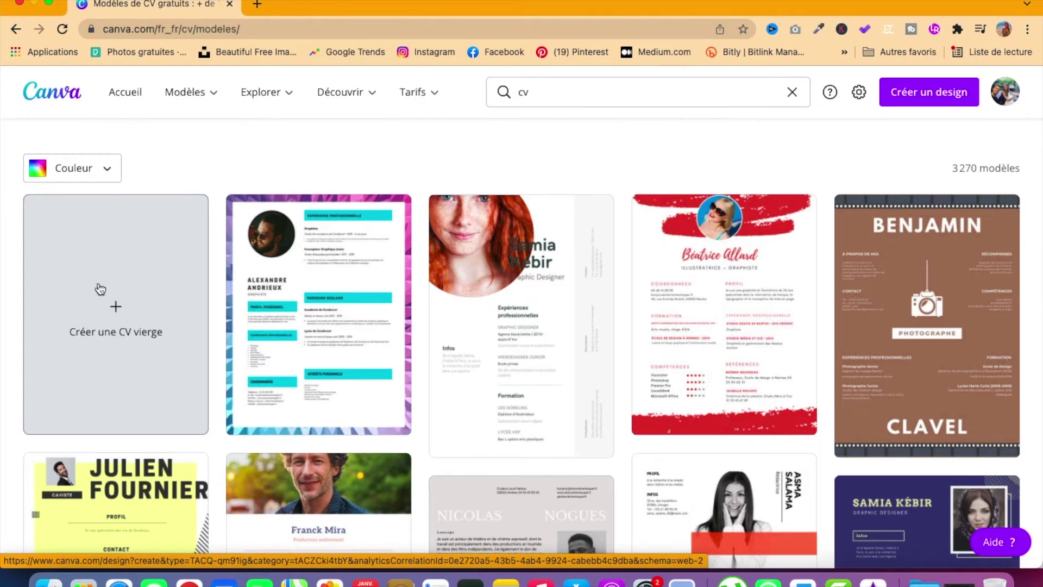
{"action": "scroll", "coordinate": [200, 297], "scroll_direction": "down", "scroll_amount": 1}
{"action": "scroll", "coordinate": [200, 297], "scroll_direction": "down", "scroll_amount": 1}
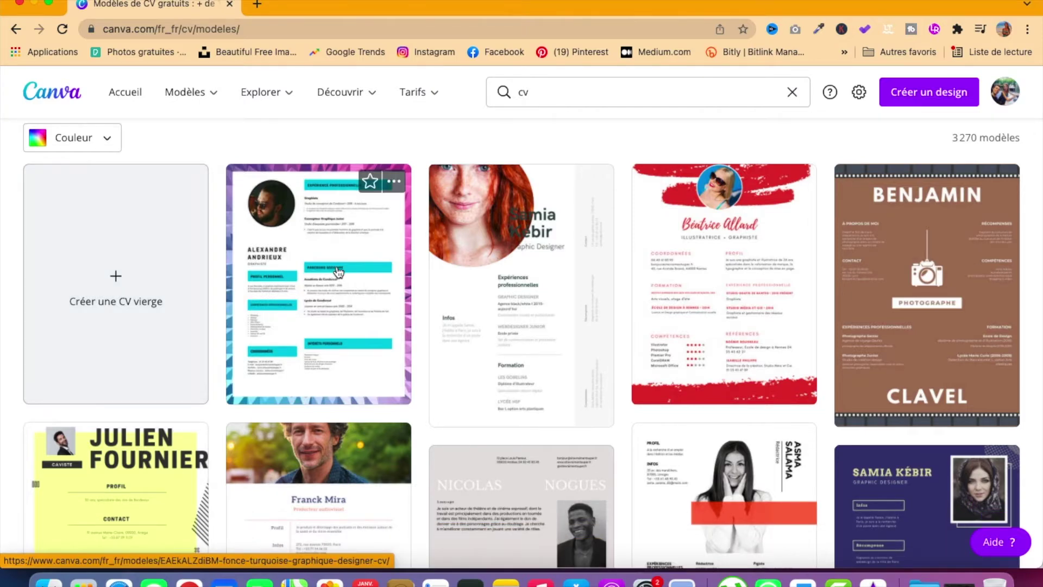
{"action": "scroll", "coordinate": [819, 375], "scroll_direction": "down", "scroll_amount": 5}
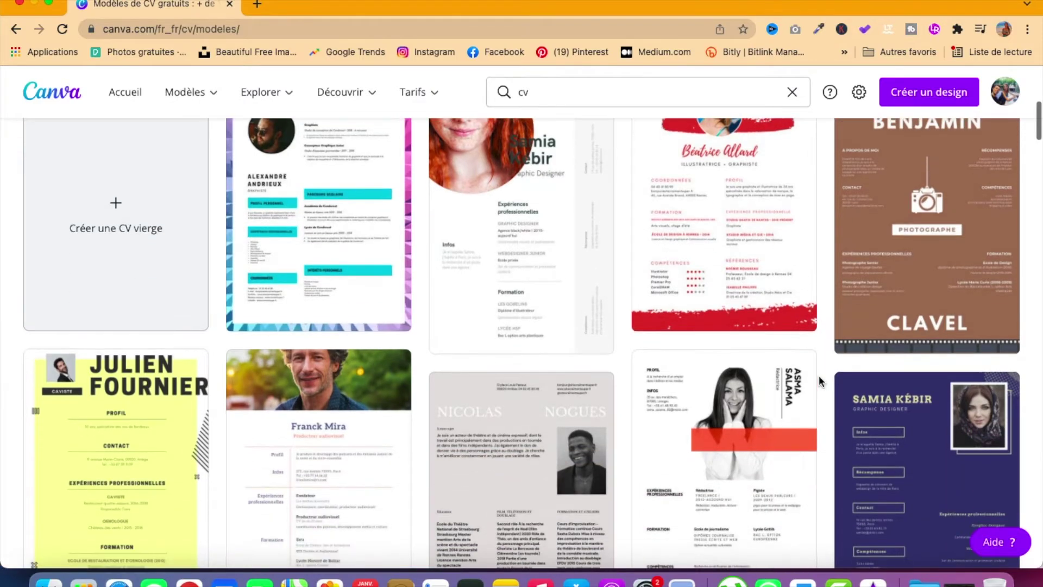
{"action": "scroll", "coordinate": [471, 297], "scroll_direction": "down", "scroll_amount": 5}
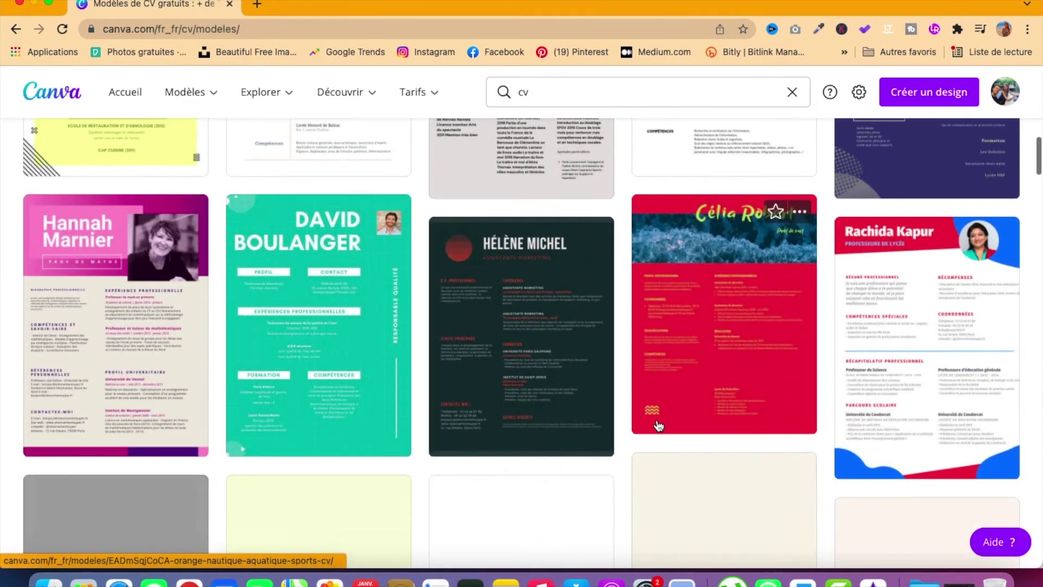
{"action": "scroll", "coordinate": [697, 354], "scroll_direction": "down", "scroll_amount": 1}
{"action": "scroll", "coordinate": [696, 354], "scroll_direction": "down", "scroll_amount": 6}
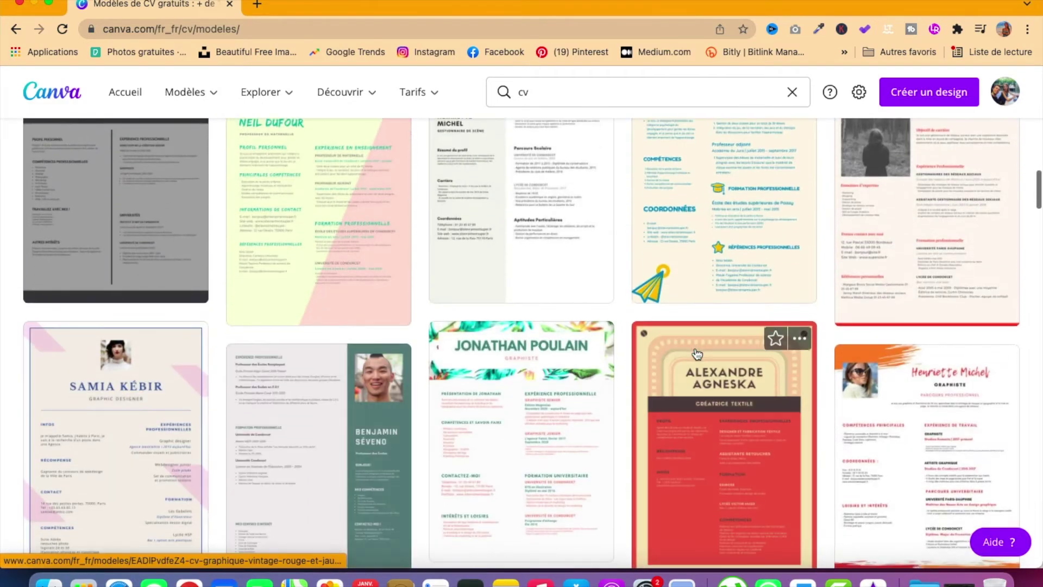
{"action": "scroll", "coordinate": [697, 354], "scroll_direction": "up", "scroll_amount": 4}
{"action": "scroll", "coordinate": [591, 395], "scroll_direction": "down", "scroll_amount": 9}
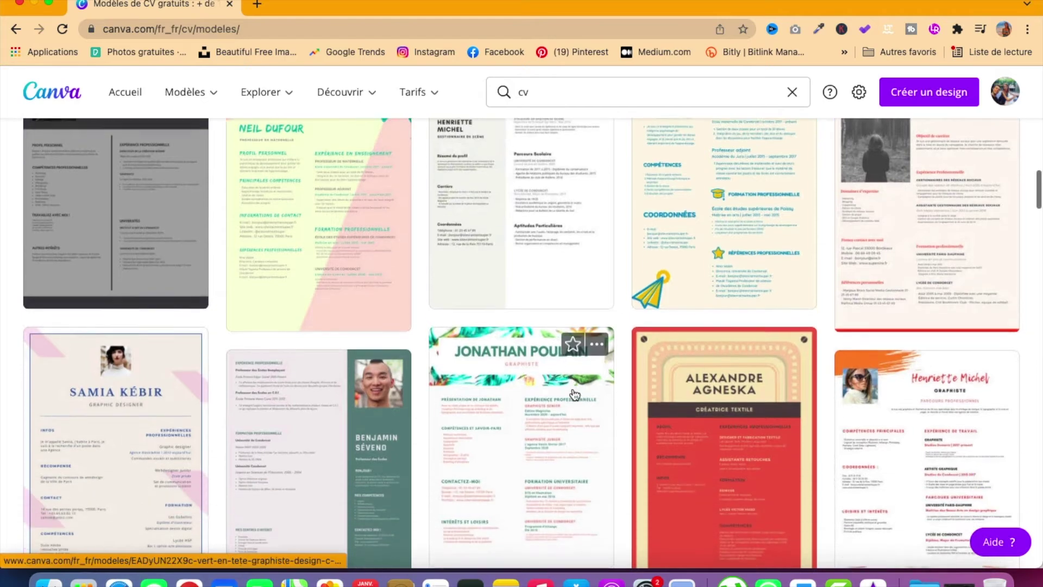
{"action": "scroll", "coordinate": [595, 304], "scroll_direction": "down", "scroll_amount": 6}
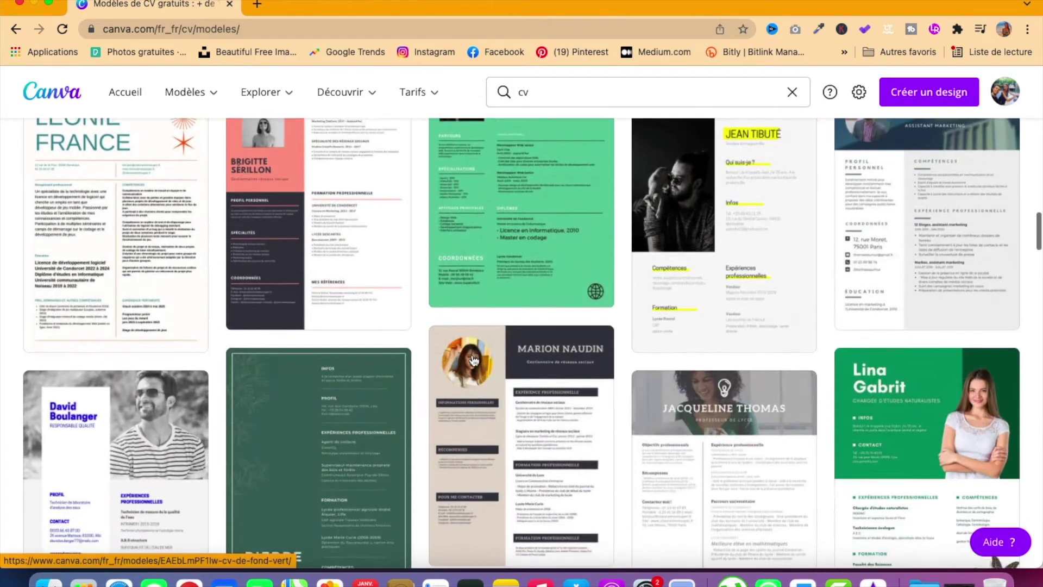
{"action": "scroll", "coordinate": [598, 454], "scroll_direction": "down", "scroll_amount": 5}
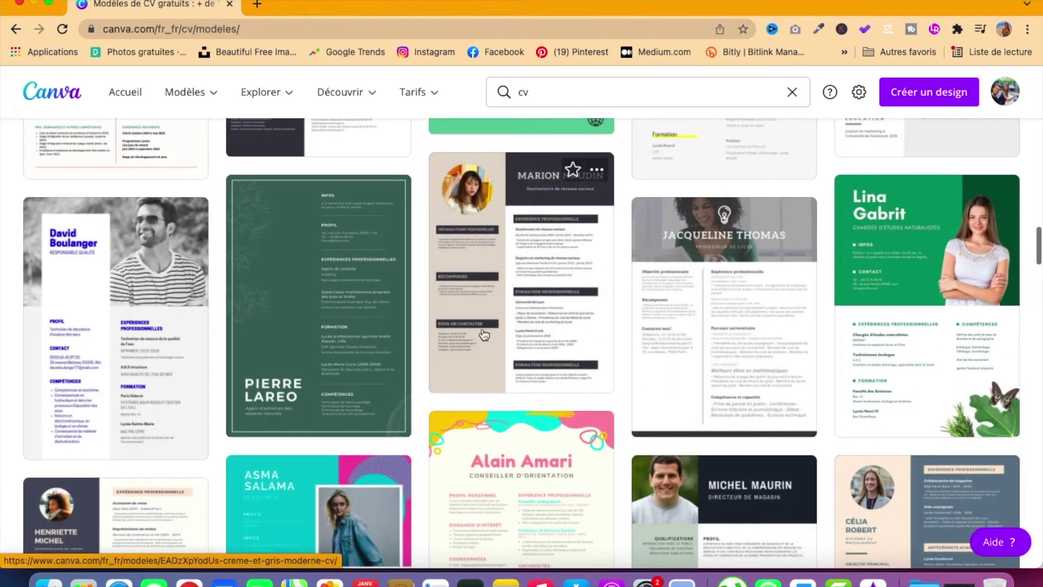
{"action": "scroll", "coordinate": [467, 375], "scroll_direction": "down", "scroll_amount": 2}
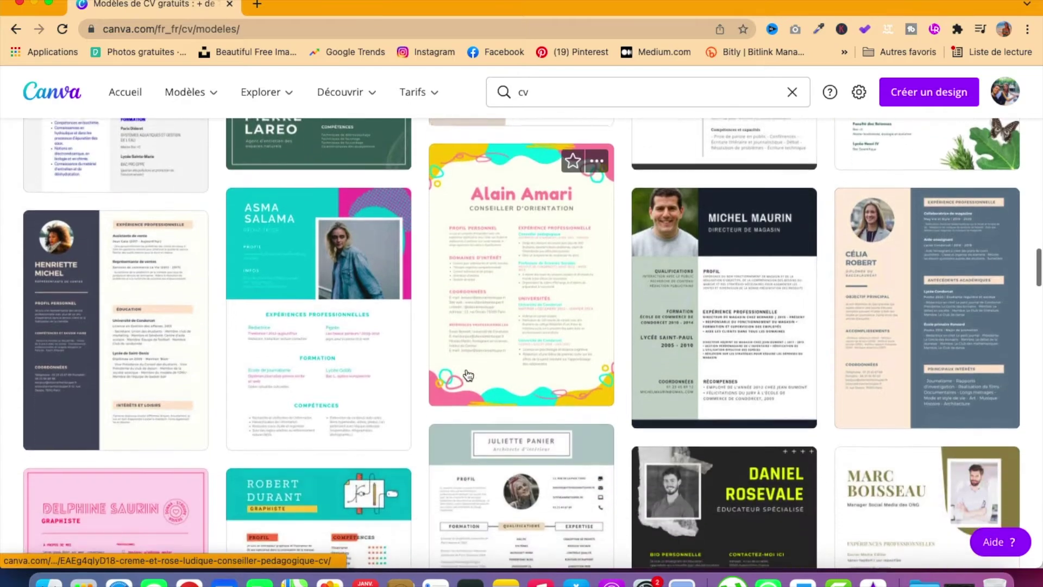
{"action": "scroll", "coordinate": [570, 368], "scroll_direction": "down", "scroll_amount": 3}
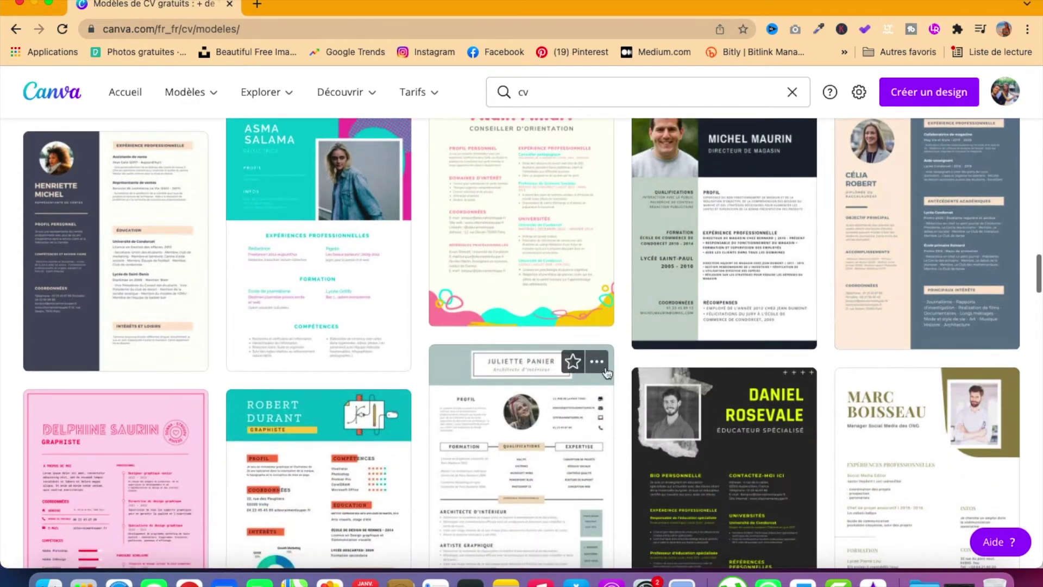
{"action": "scroll", "coordinate": [807, 400], "scroll_direction": "down", "scroll_amount": 6}
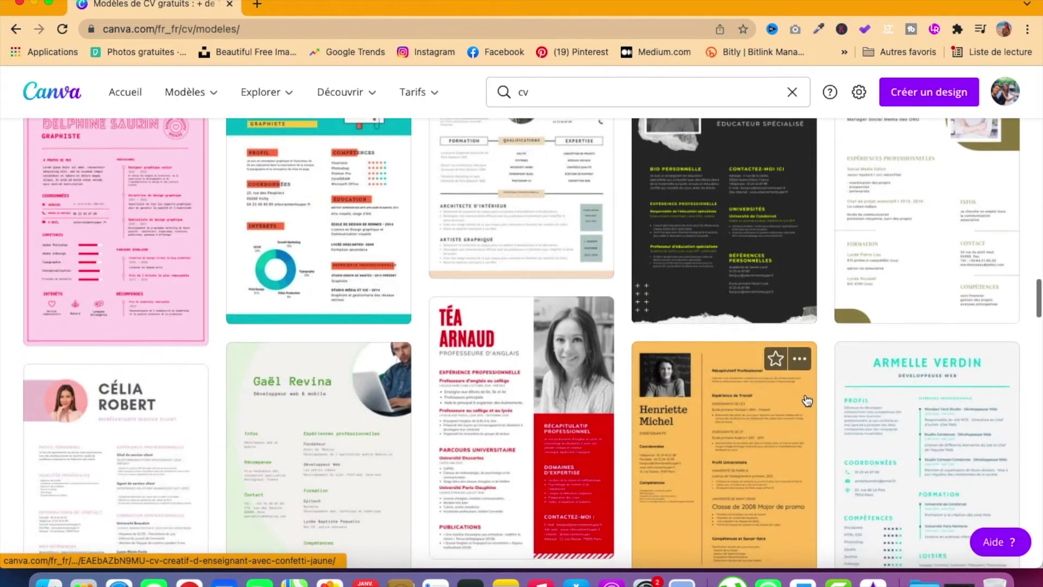
{"action": "scroll", "coordinate": [807, 400], "scroll_direction": "down", "scroll_amount": 7}
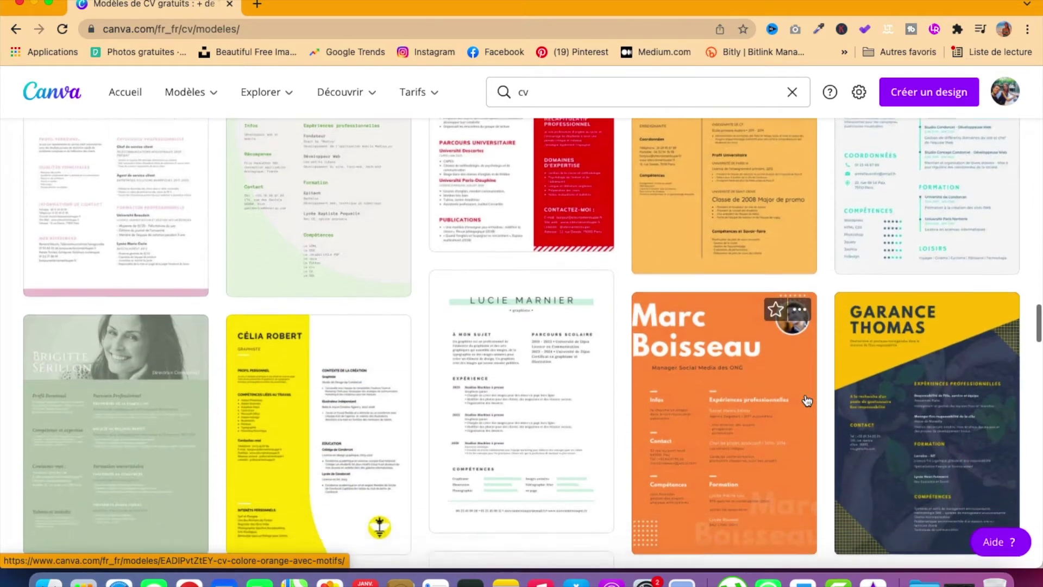
{"action": "scroll", "coordinate": [722, 463], "scroll_direction": "down", "scroll_amount": 3}
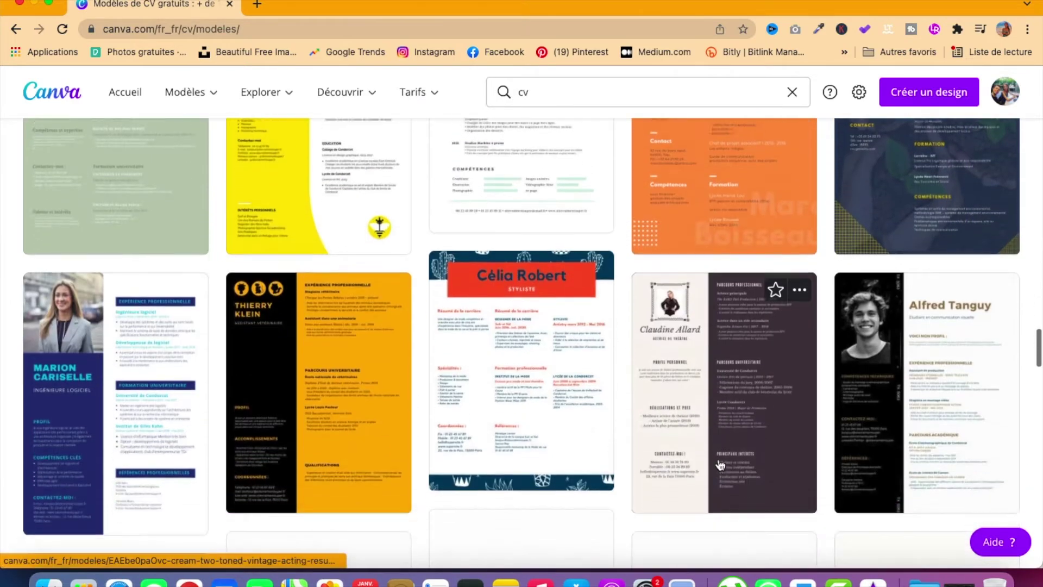
{"action": "scroll", "coordinate": [426, 396], "scroll_direction": "down", "scroll_amount": 2}
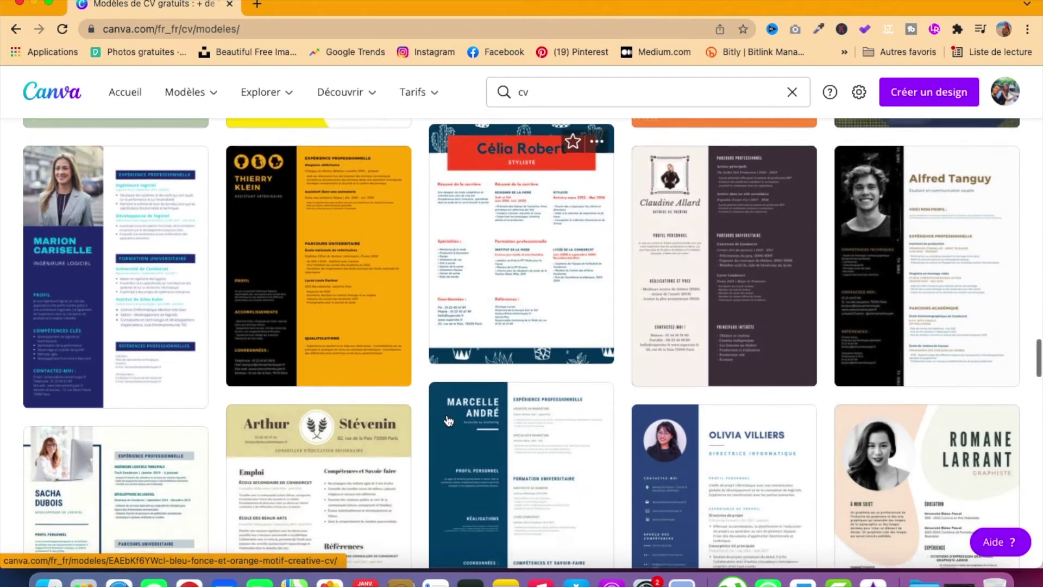
{"action": "scroll", "coordinate": [448, 421], "scroll_direction": "up", "scroll_amount": 7}
{"action": "scroll", "coordinate": [448, 421], "scroll_direction": "up", "scroll_amount": 18}
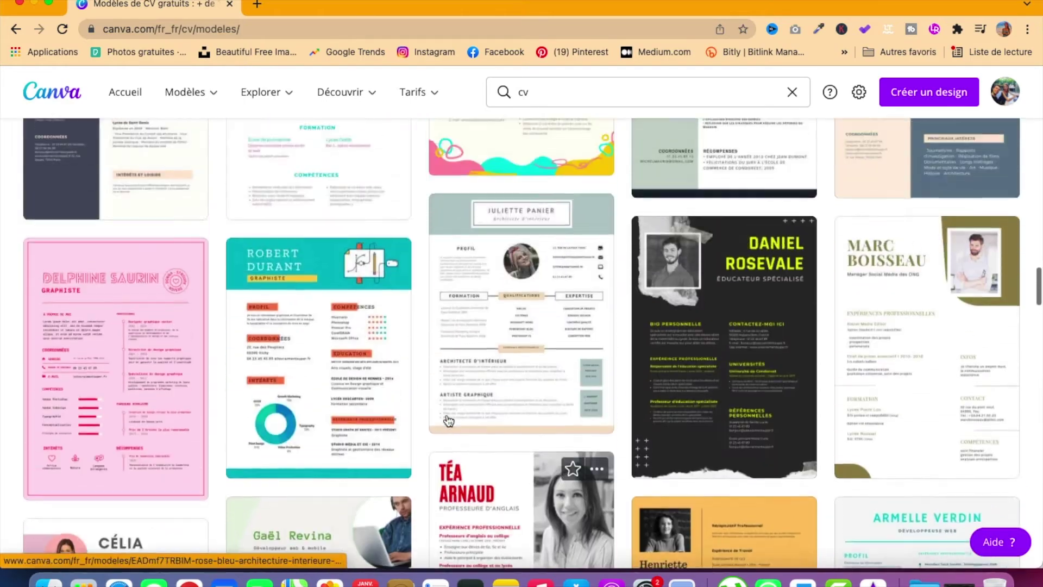
{"action": "scroll", "coordinate": [448, 421], "scroll_direction": "up", "scroll_amount": 2}
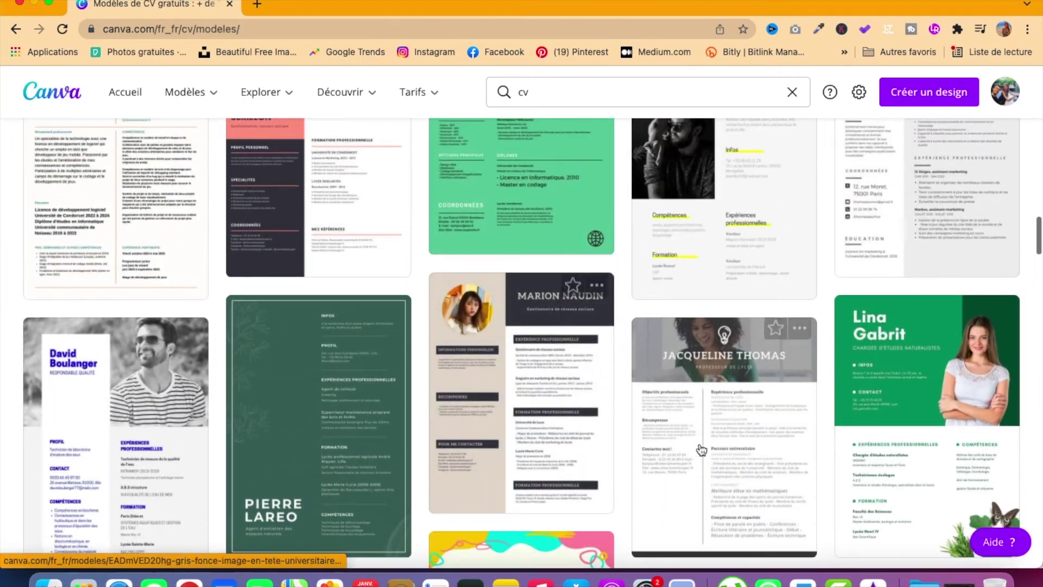
{"action": "scroll", "coordinate": [724, 454], "scroll_direction": "up", "scroll_amount": 10}
{"action": "left_click", "coordinate": [341, 345]}
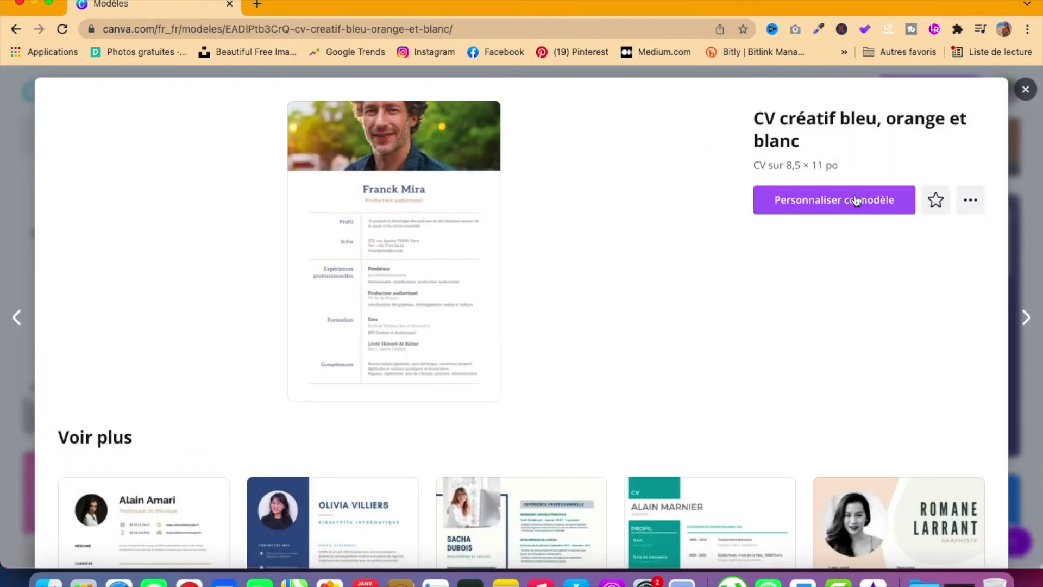
- Customize the 'CV créatif bleu, orange et blanc' template to open it as an editable design
{"action": "left_click", "coordinate": [857, 210]}
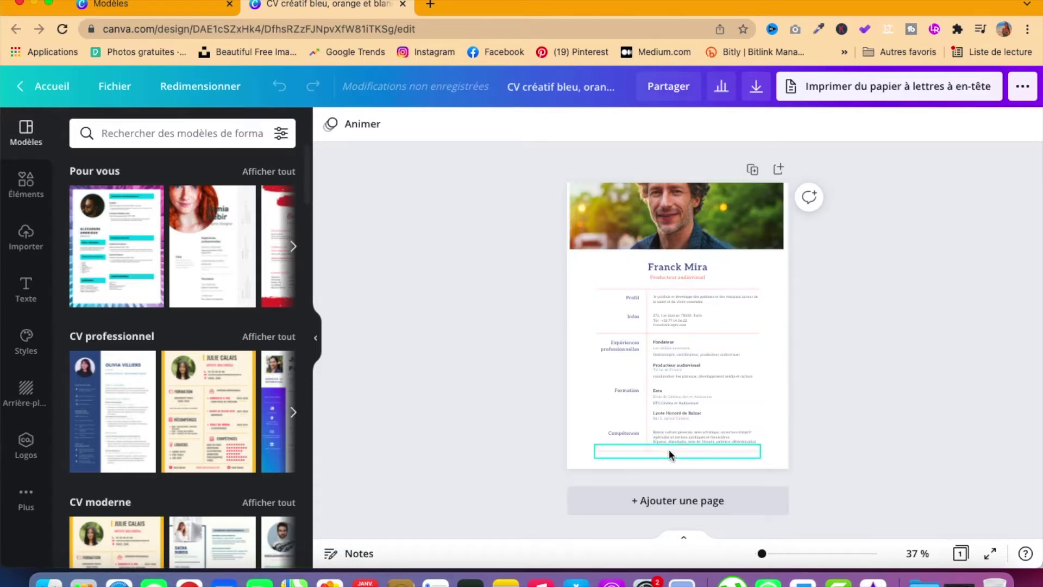
- Replace the sample name heading with the new person's full name
{"action": "left_click", "coordinate": [701, 267]}
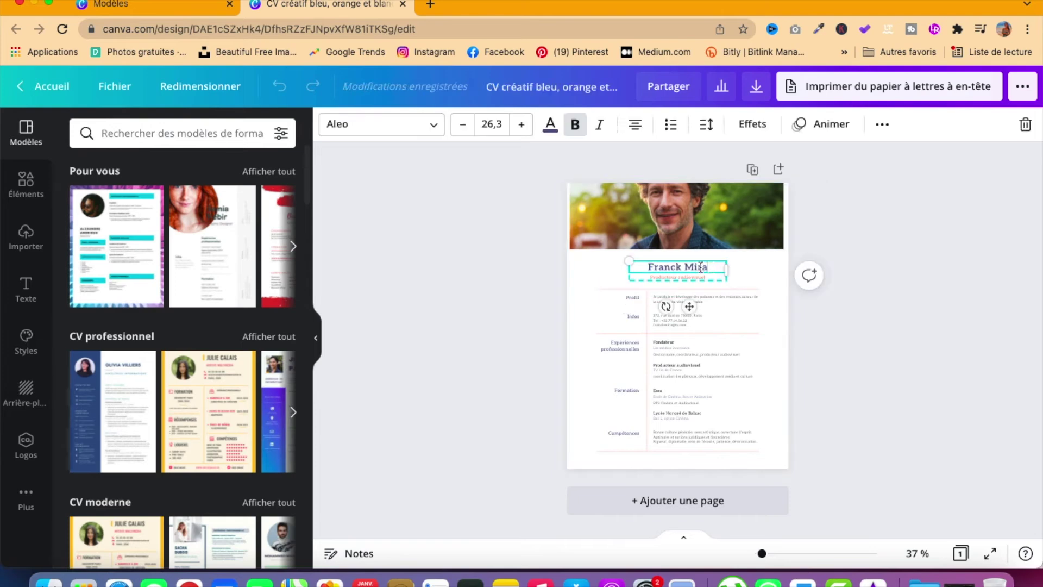
{"action": "left_click_drag", "start_coordinate": [706, 266], "coordinate": [631, 263]}
{"action": "key", "text": "BackSpace"}
{"action": "type", "text": "Marie Jisla"}
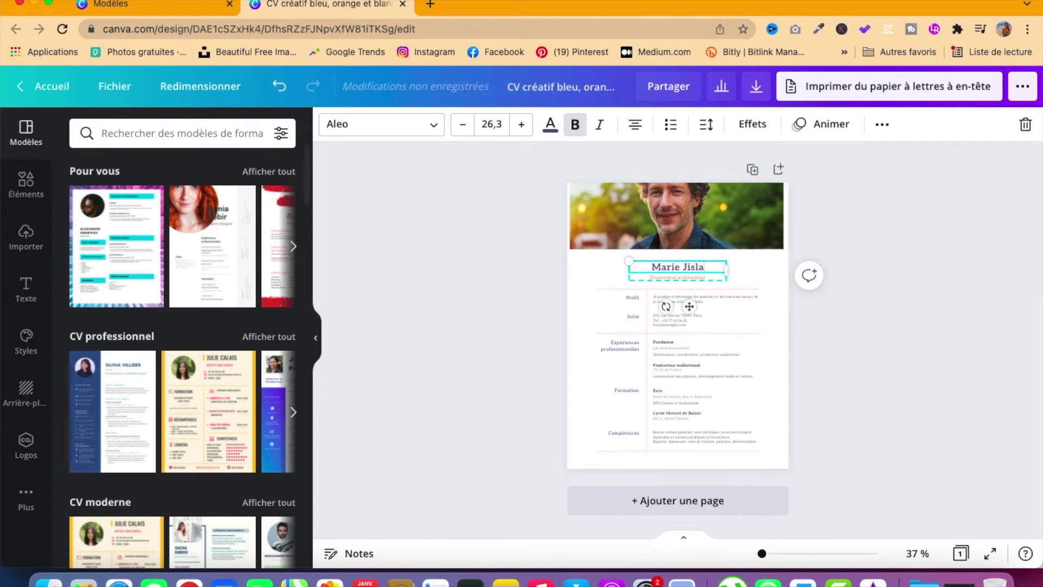
{"action": "left_click", "coordinate": [923, 289]}
- Change the job title from 'Producteur audiovisuel' to 'Rédactrice'
{"action": "left_click", "coordinate": [706, 277]}
{"action": "left_click", "coordinate": [706, 277]}
{"action": "left_click_drag", "start_coordinate": [711, 276], "coordinate": [650, 277]}
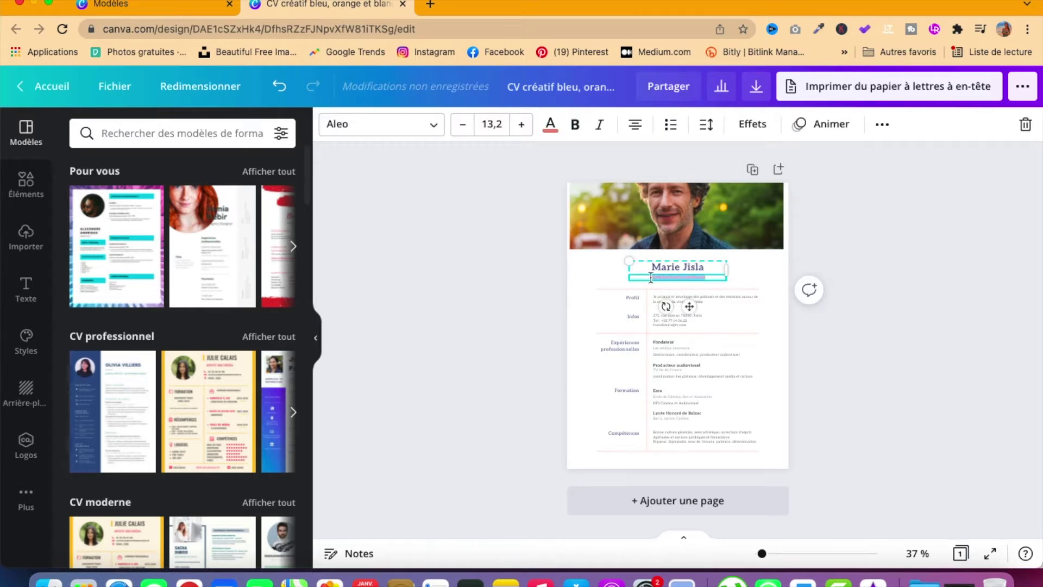
{"action": "key", "text": "BackSpace"}
{"action": "type", "text": "Rédactrice"}
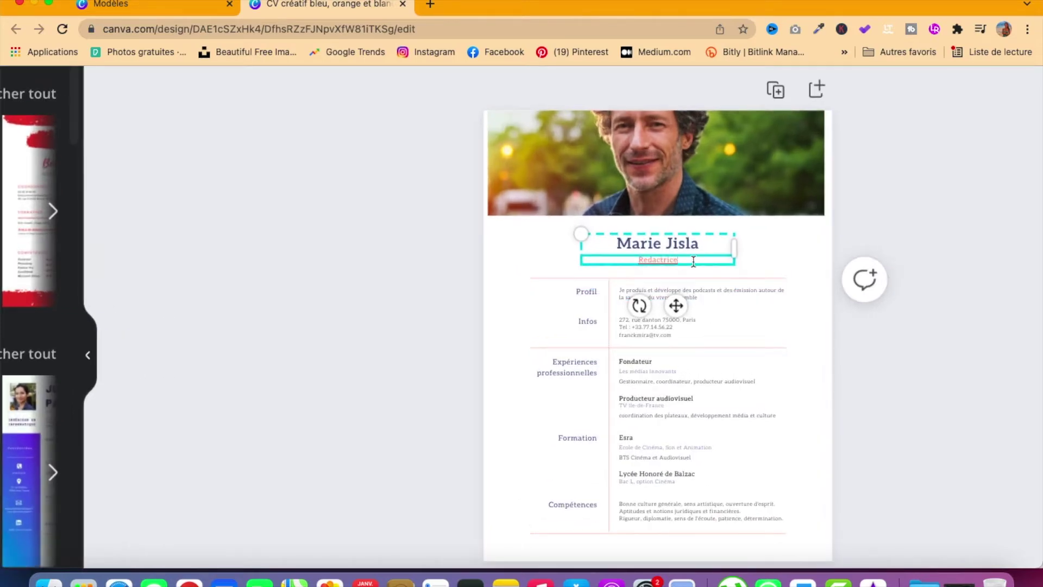
- Dismiss the page's quick-actions menu and select the header photo
{"action": "right_click", "coordinate": [746, 469]}
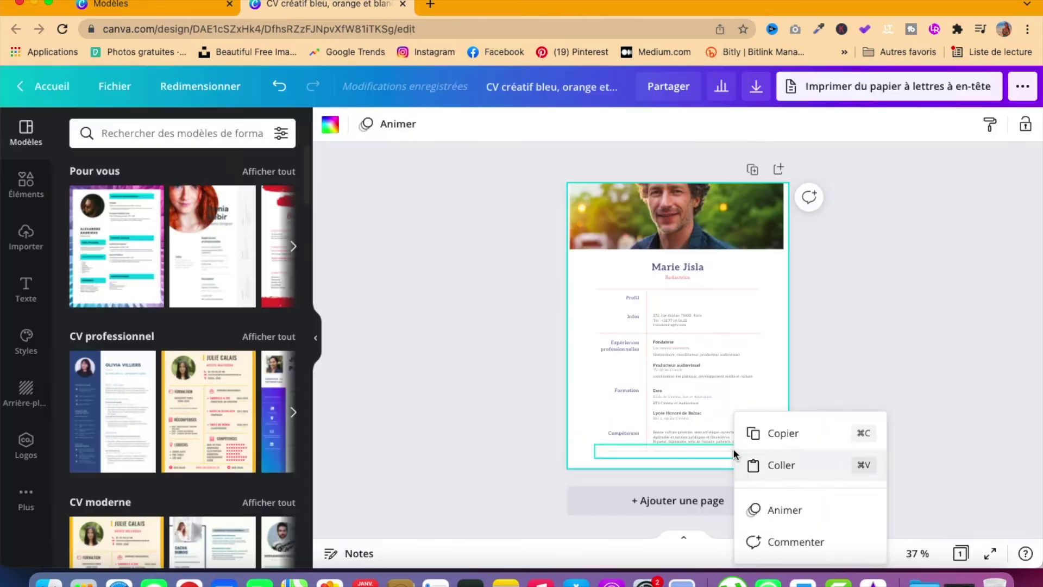
{"action": "left_click", "coordinate": [671, 347]}
{"action": "left_click", "coordinate": [743, 247]}
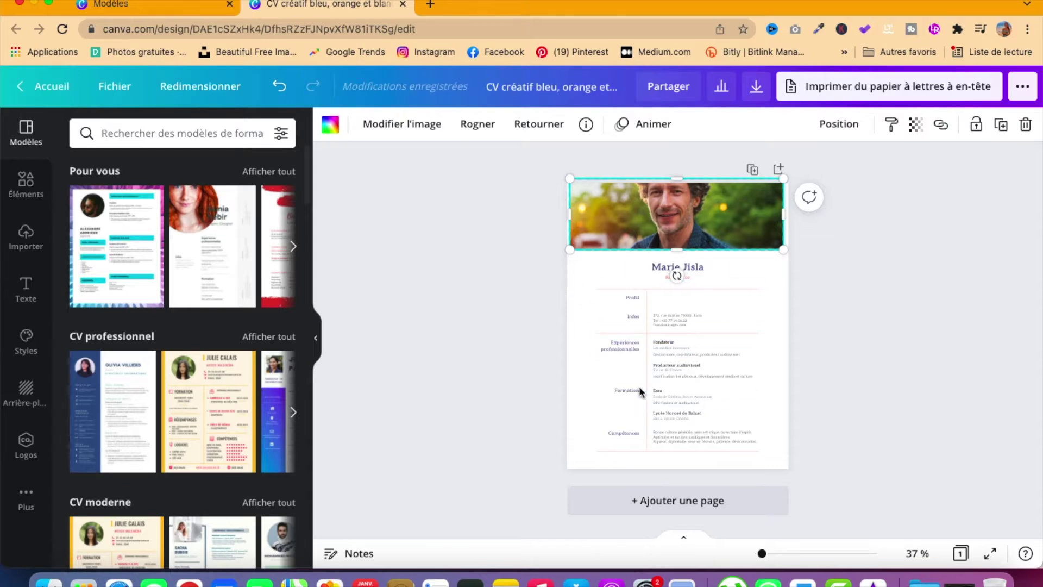
- Switch between the Éléments and Modèles panels and scroll through the template suggestions
{"action": "left_click", "coordinate": [26, 179]}
{"action": "left_click", "coordinate": [27, 140]}
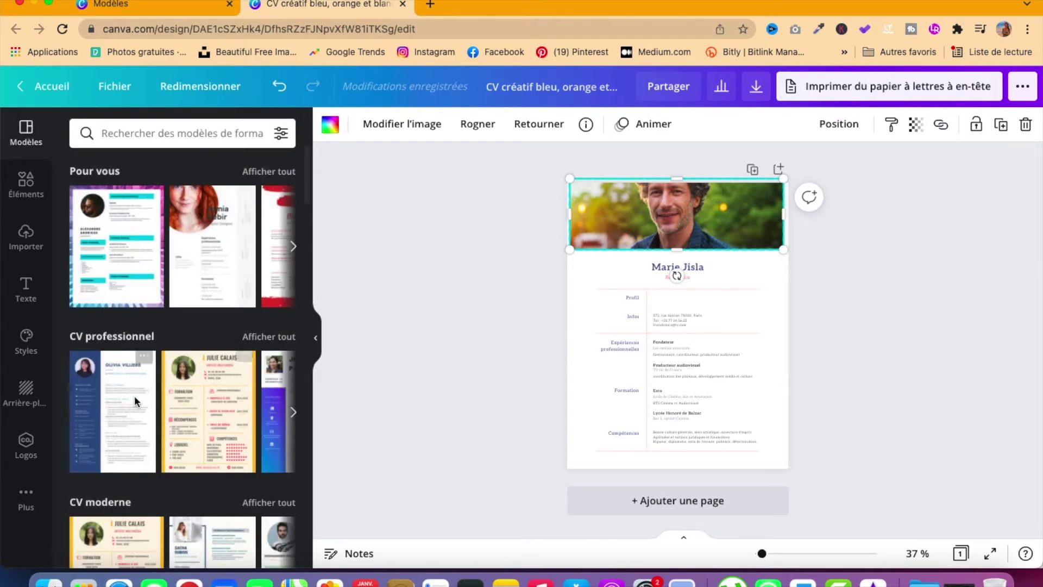
{"action": "left_click", "coordinate": [26, 136]}
{"action": "scroll", "coordinate": [146, 310], "scroll_direction": "down", "scroll_amount": 3}
{"action": "scroll", "coordinate": [165, 344], "scroll_direction": "down", "scroll_amount": 5}
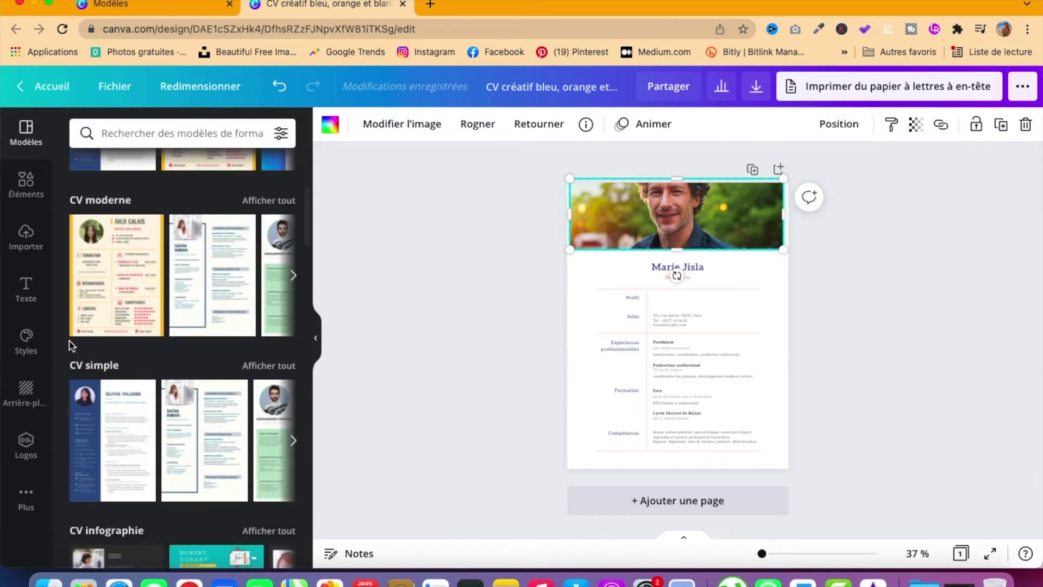
{"action": "scroll", "coordinate": [163, 413], "scroll_direction": "down", "scroll_amount": 5}
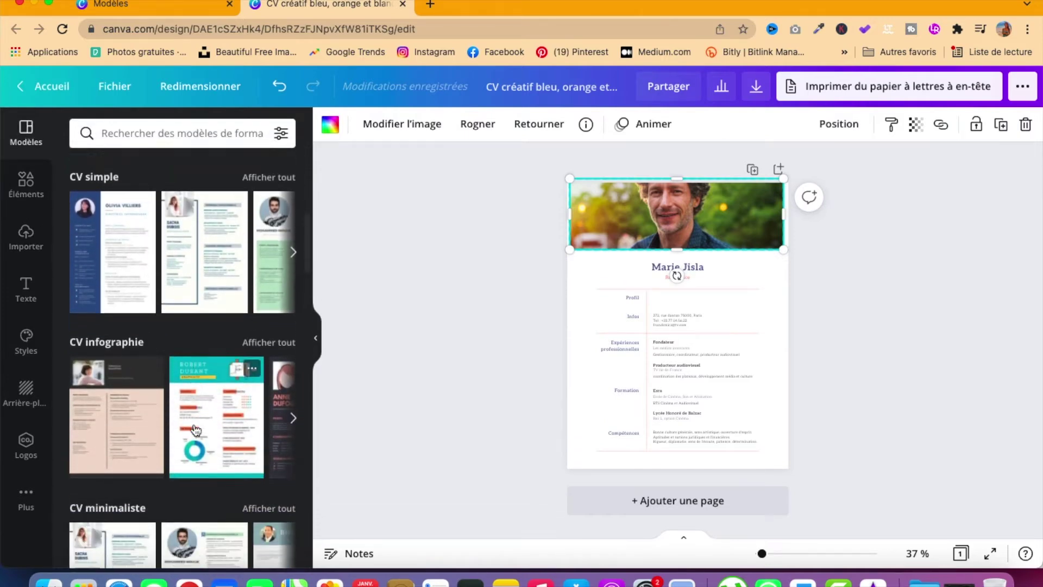
{"action": "scroll", "coordinate": [200, 408], "scroll_direction": "down", "scroll_amount": 6}
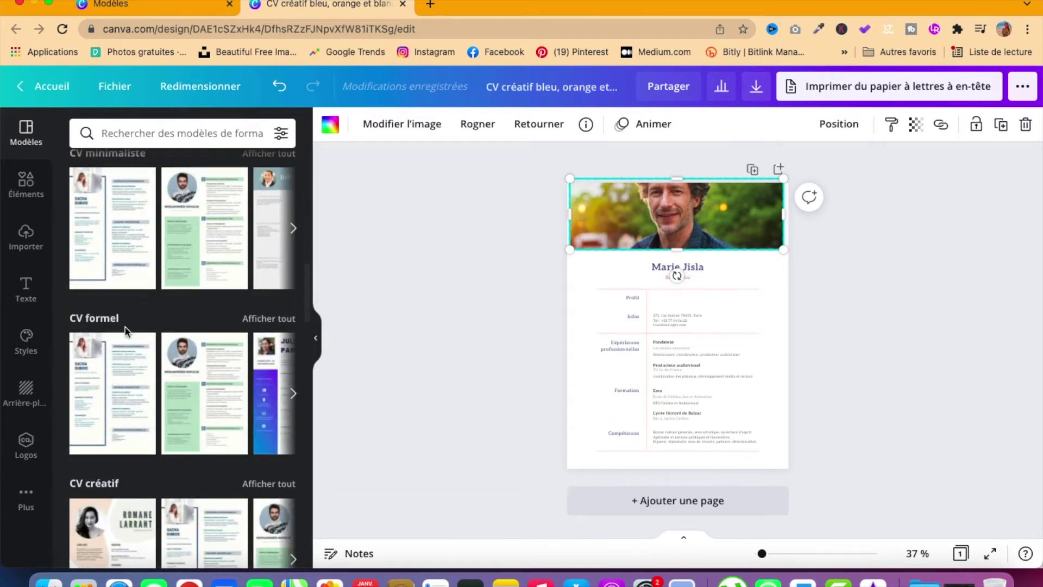
{"action": "scroll", "coordinate": [202, 358], "scroll_direction": "down", "scroll_amount": 2}
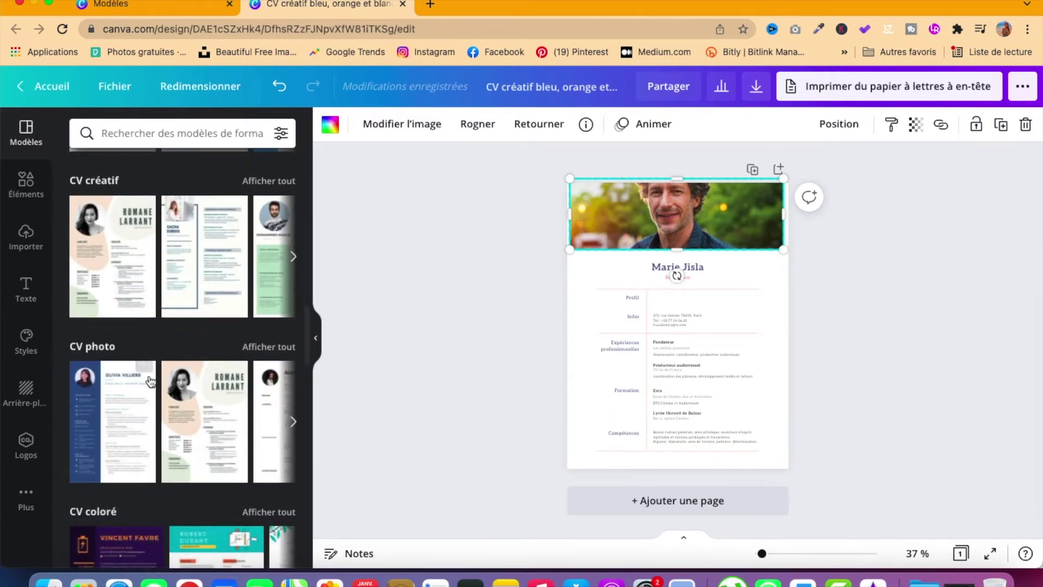
{"action": "scroll", "coordinate": [206, 366], "scroll_direction": "up", "scroll_amount": 10}
{"action": "scroll", "coordinate": [205, 374], "scroll_direction": "up", "scroll_amount": 4}
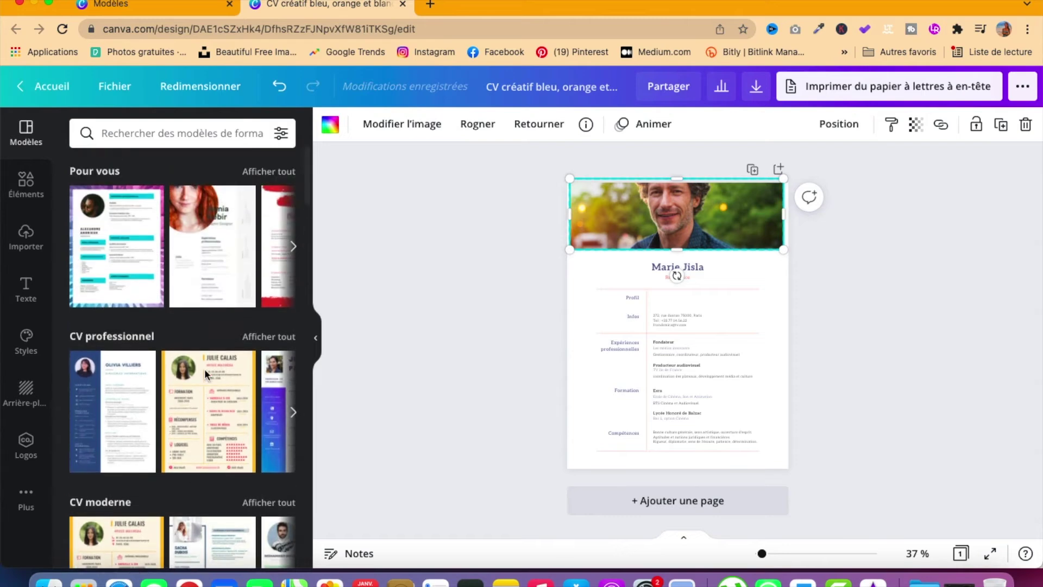
- Open the Éléments library and browse its shapes, graphics and photos
{"action": "left_click", "coordinate": [27, 187]}
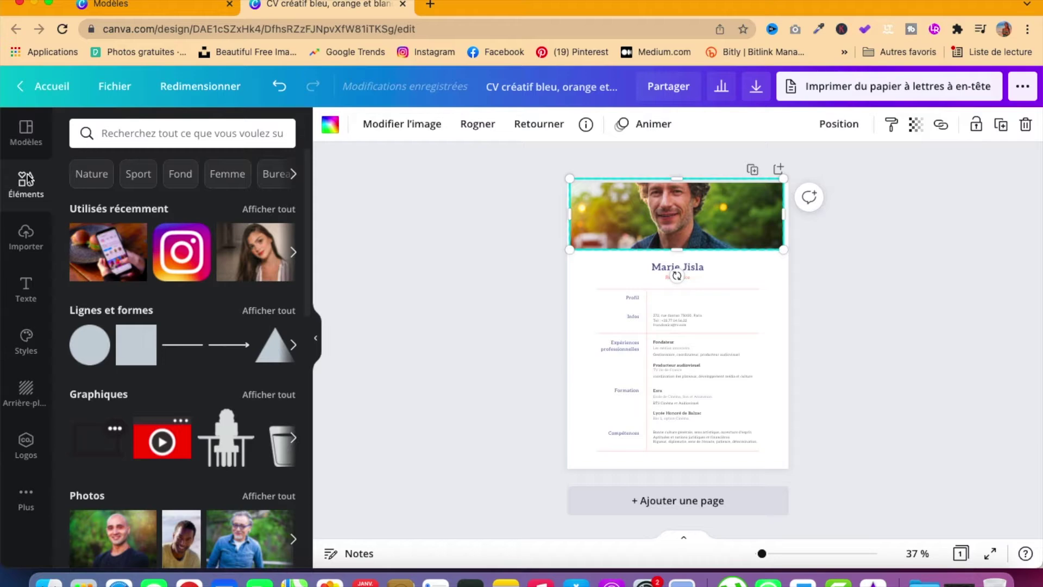
{"action": "left_click", "coordinate": [157, 126]}
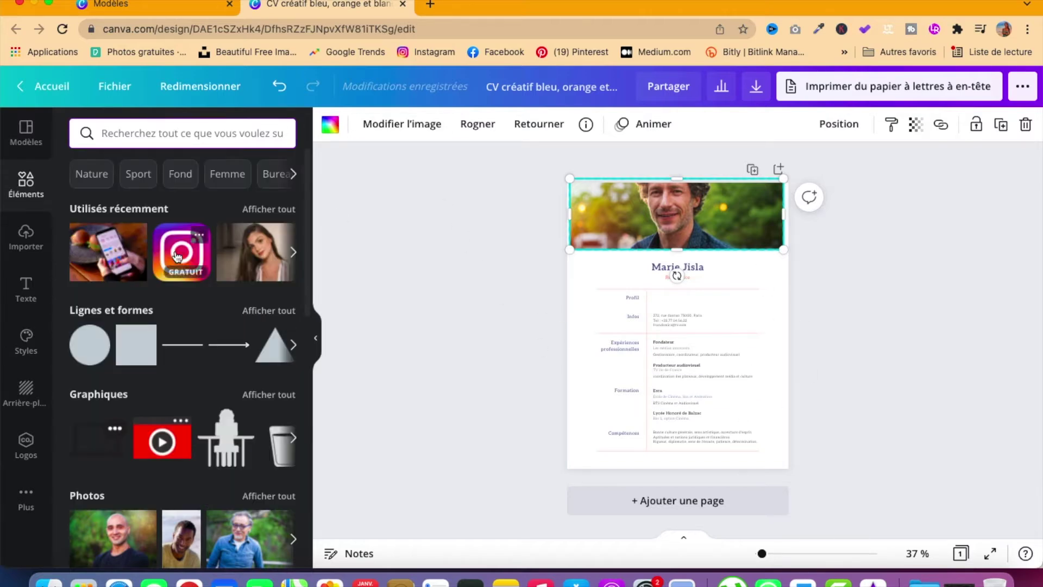
{"action": "scroll", "coordinate": [92, 228], "scroll_direction": "down", "scroll_amount": 3}
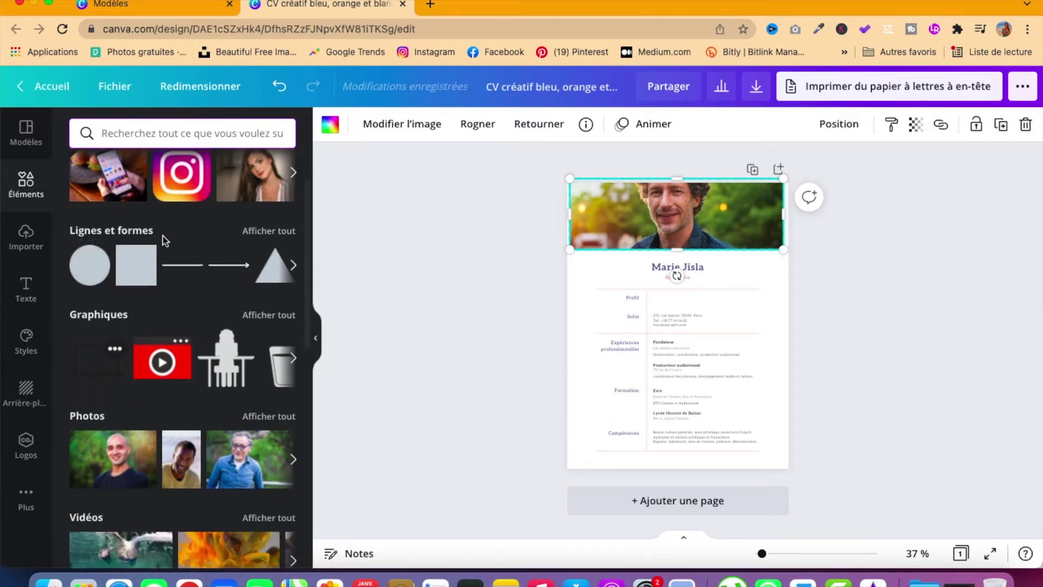
{"action": "scroll", "coordinate": [77, 400], "scroll_direction": "down", "scroll_amount": 4}
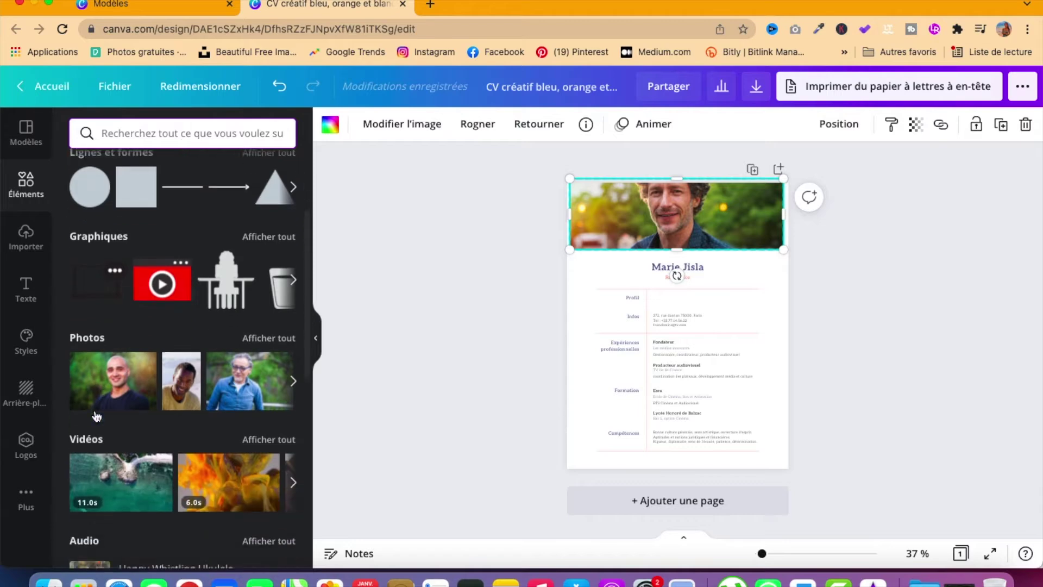
{"action": "scroll", "coordinate": [172, 391], "scroll_direction": "down", "scroll_amount": 3}
{"action": "scroll", "coordinate": [116, 261], "scroll_direction": "up", "scroll_amount": 8}
{"action": "scroll", "coordinate": [132, 403], "scroll_direction": "down", "scroll_amount": 3}
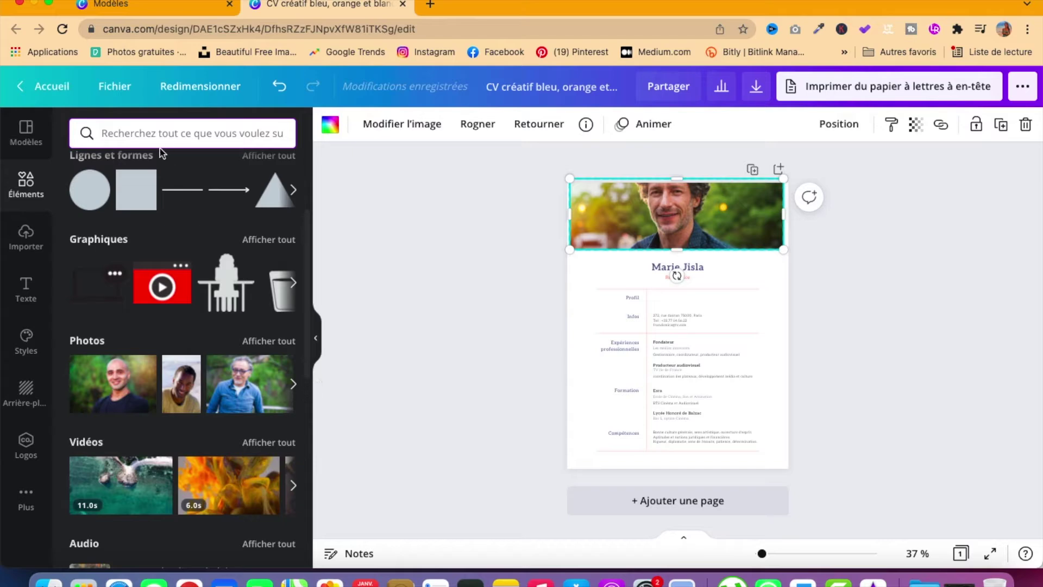
{"action": "scroll", "coordinate": [230, 389], "scroll_direction": "up", "scroll_amount": 3}
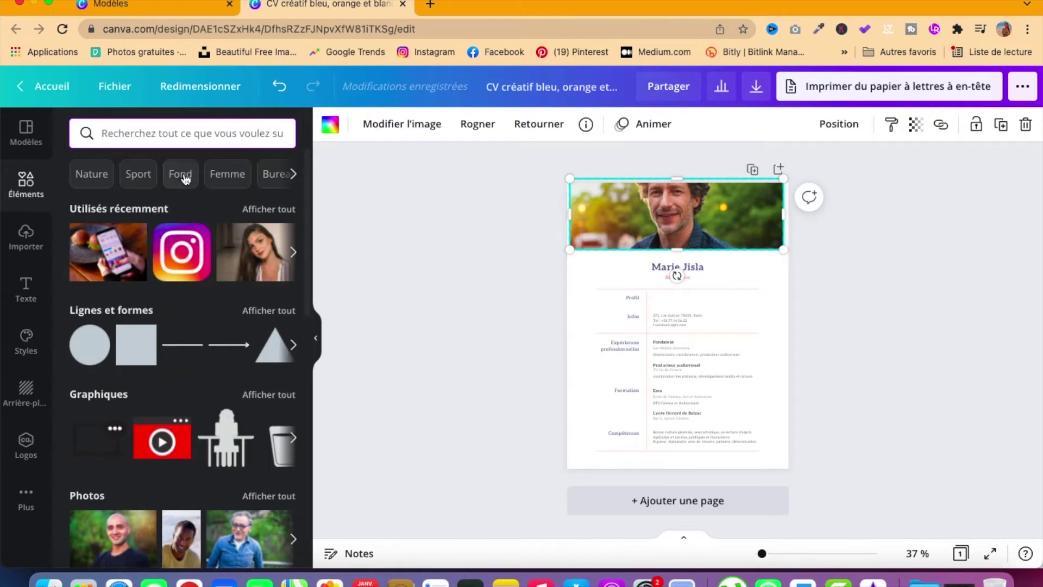
- Search the elements for 'homme' and filter the results to photos
{"action": "left_click", "coordinate": [165, 133]}
{"action": "type", "text": "f"}
{"action": "key", "text": "BackSpace"}
{"action": "type", "text": "homme"}
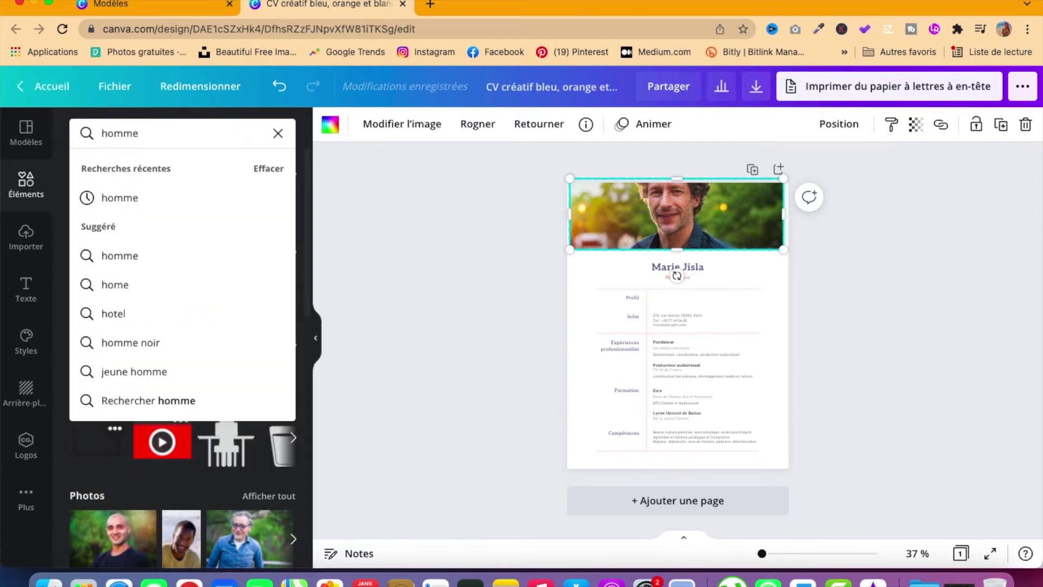
{"action": "key", "text": "Return"}
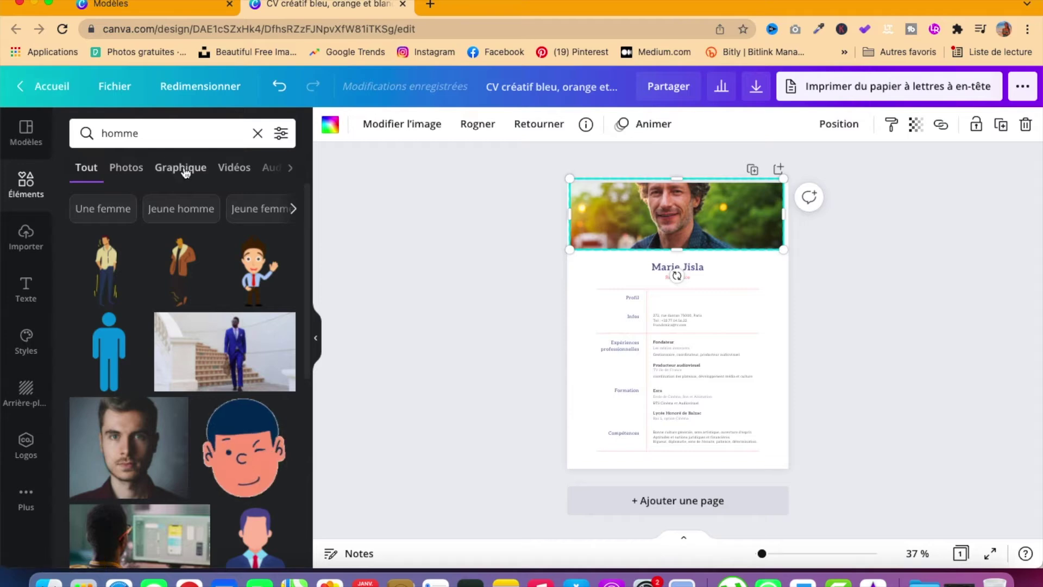
{"action": "left_click", "coordinate": [140, 167]}
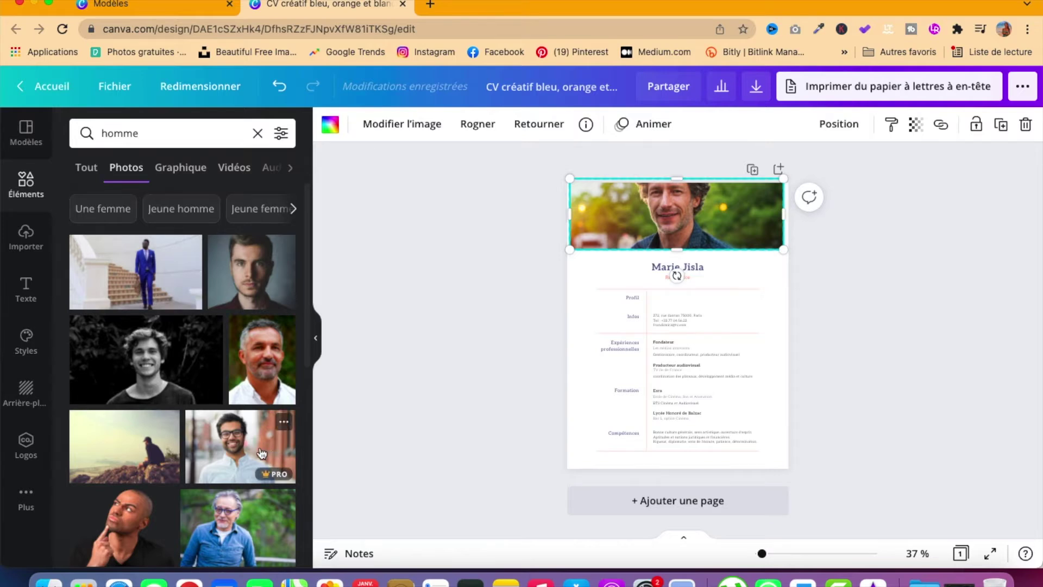
- Replace the header photo with the smiling man in glasses, cropped slightly lower
{"action": "left_click_drag", "start_coordinate": [261, 453], "coordinate": [640, 227]}
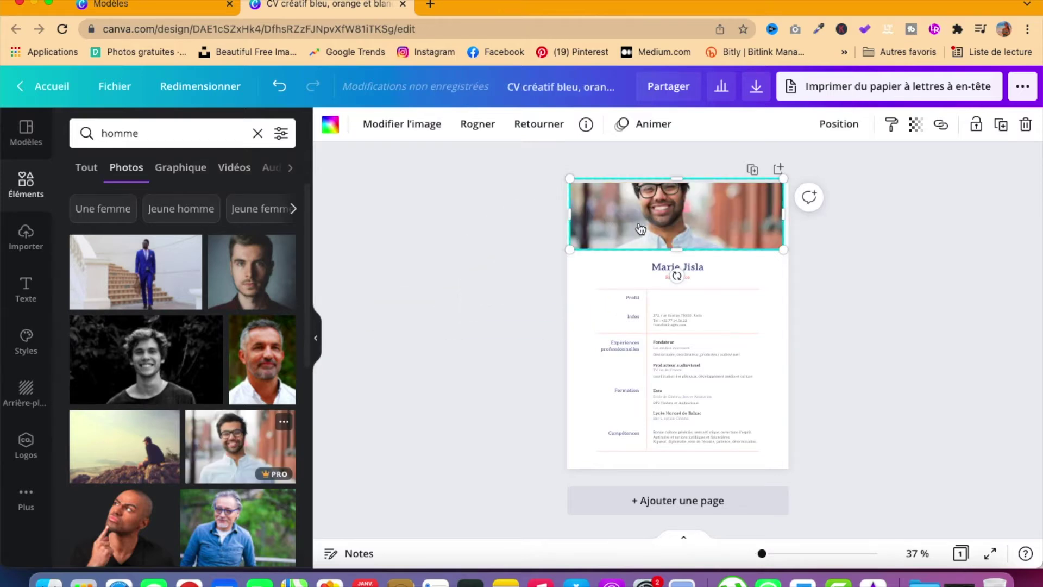
{"action": "left_click", "coordinate": [478, 124]}
{"action": "left_click_drag", "start_coordinate": [672, 222], "coordinate": [676, 247]}
{"action": "left_click", "coordinate": [349, 125]}
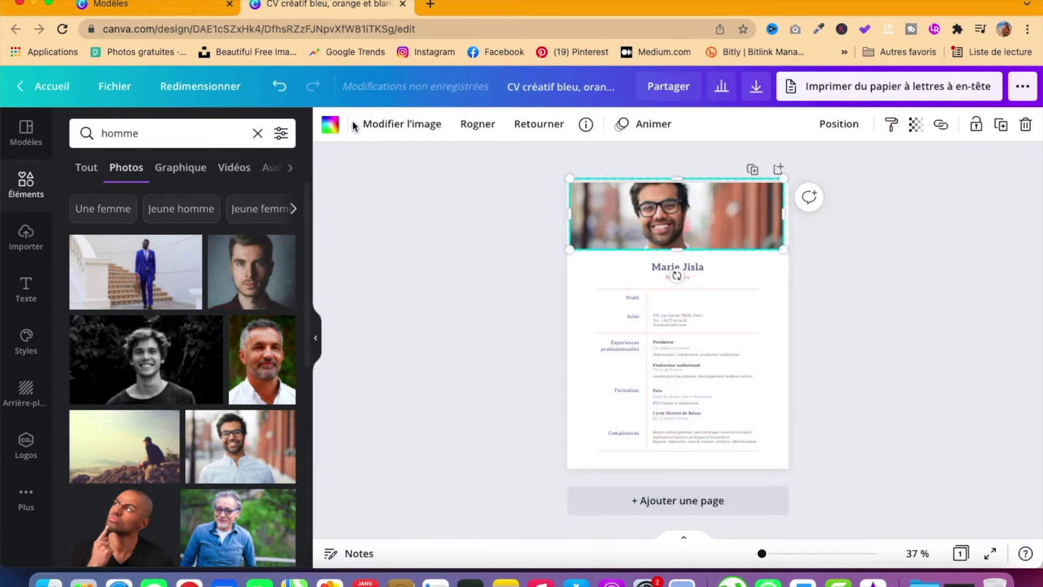
- Stretch the header photo to the page's left and right edges
{"action": "left_click", "coordinate": [878, 245]}
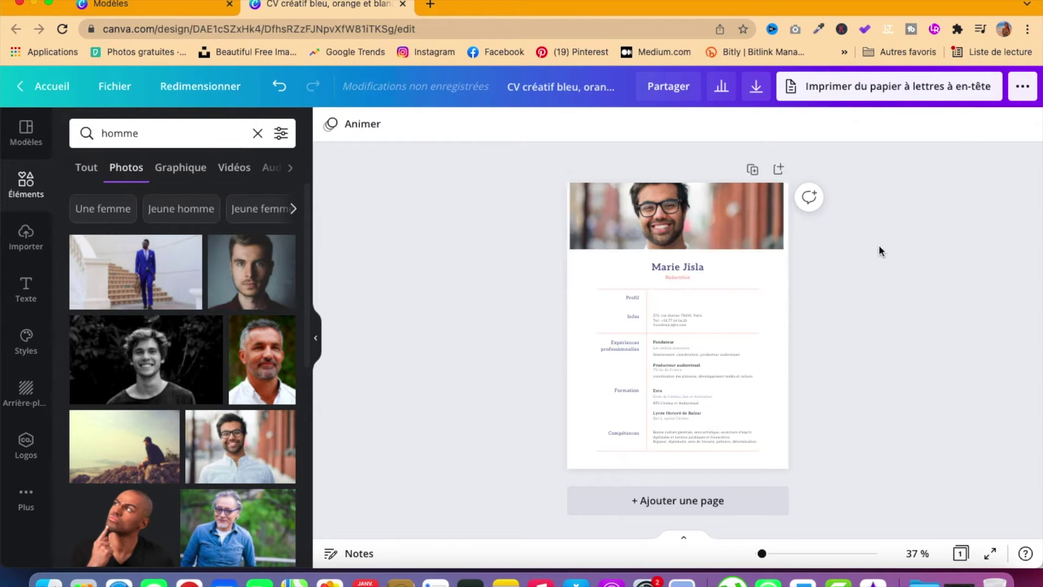
{"action": "left_click", "coordinate": [763, 209]}
{"action": "left_click_drag", "start_coordinate": [791, 207], "coordinate": [794, 209]}
{"action": "left_click_drag", "start_coordinate": [568, 212], "coordinate": [565, 211]}
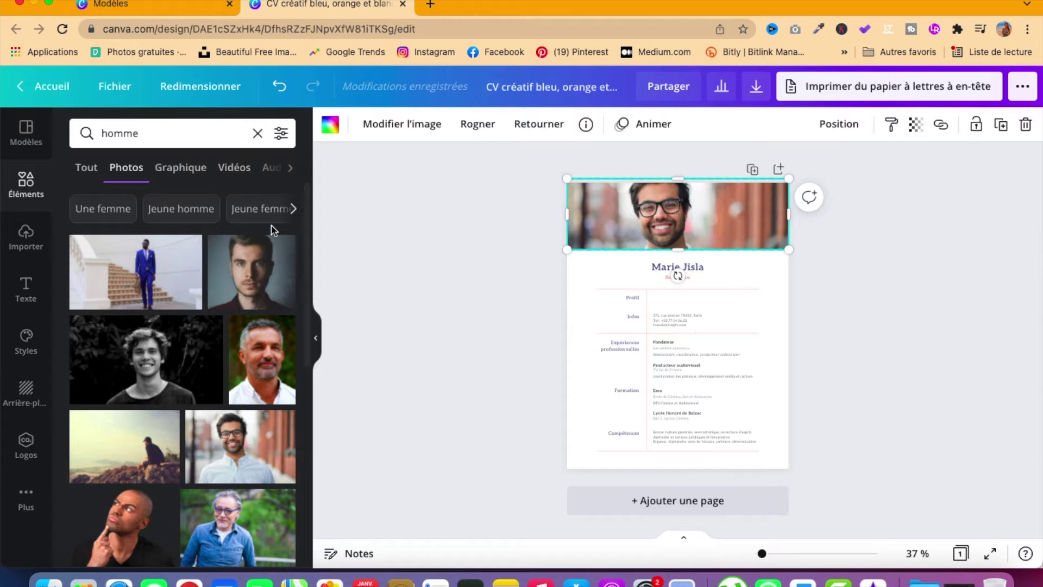
{"action": "left_click", "coordinate": [169, 172]}
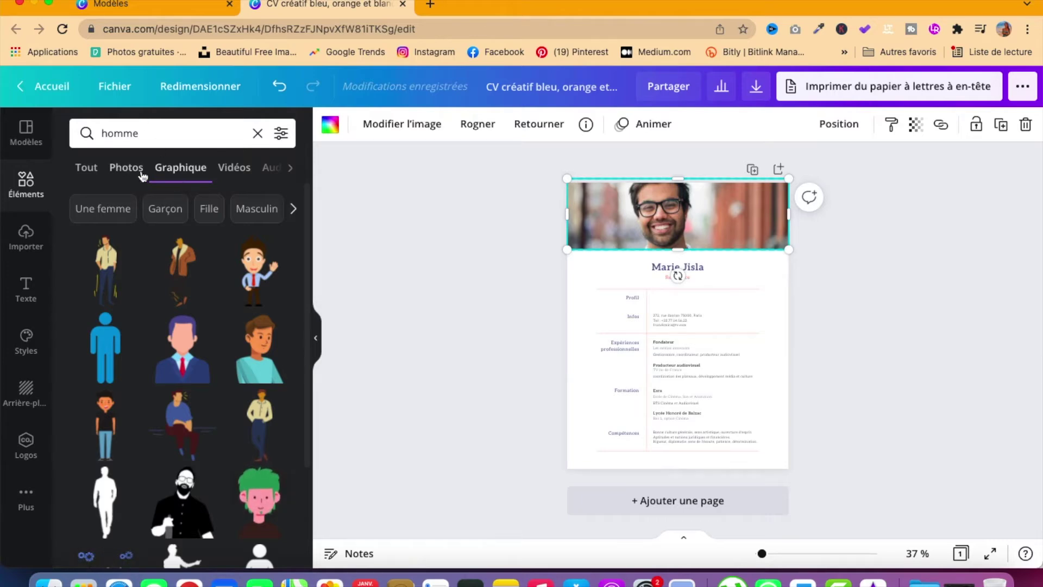
{"action": "scroll", "coordinate": [203, 320], "scroll_direction": "down", "scroll_amount": 5}
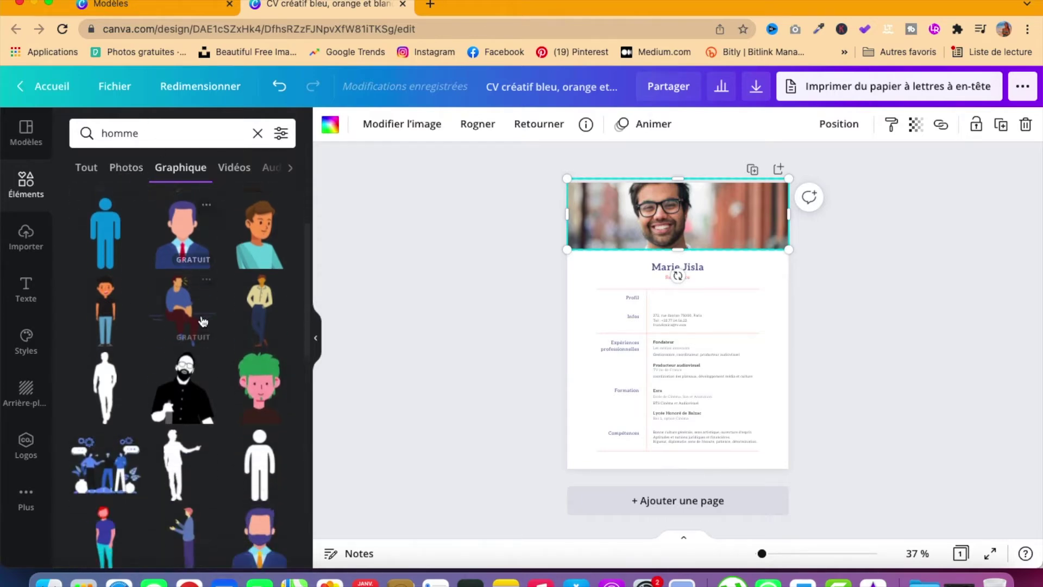
- Replace the 'homme' elements search with 'montre'
{"action": "left_click", "coordinate": [142, 134]}
{"action": "double_click", "coordinate": [142, 134]}
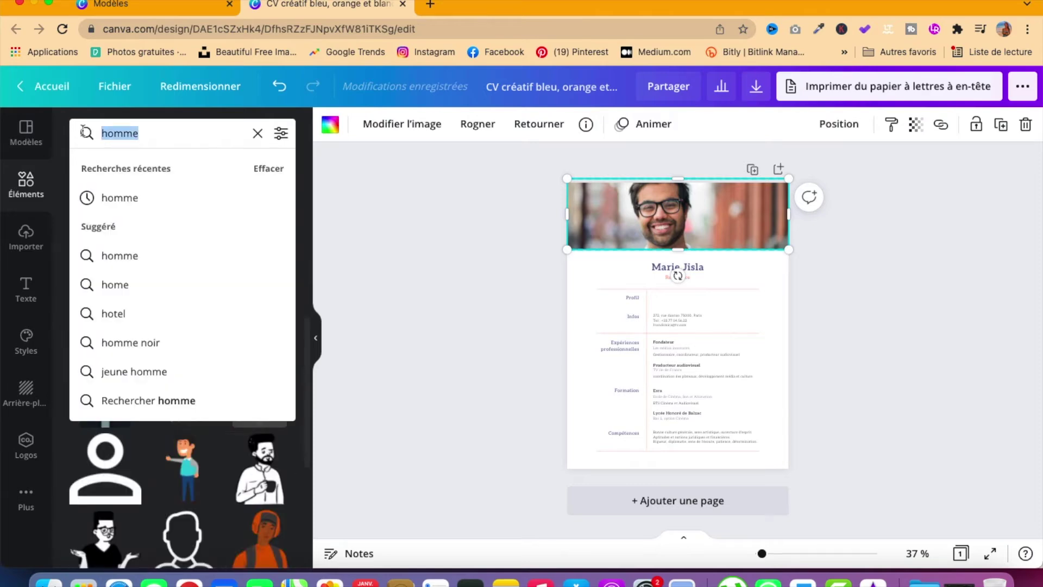
{"action": "key", "text": "BackSpace"}
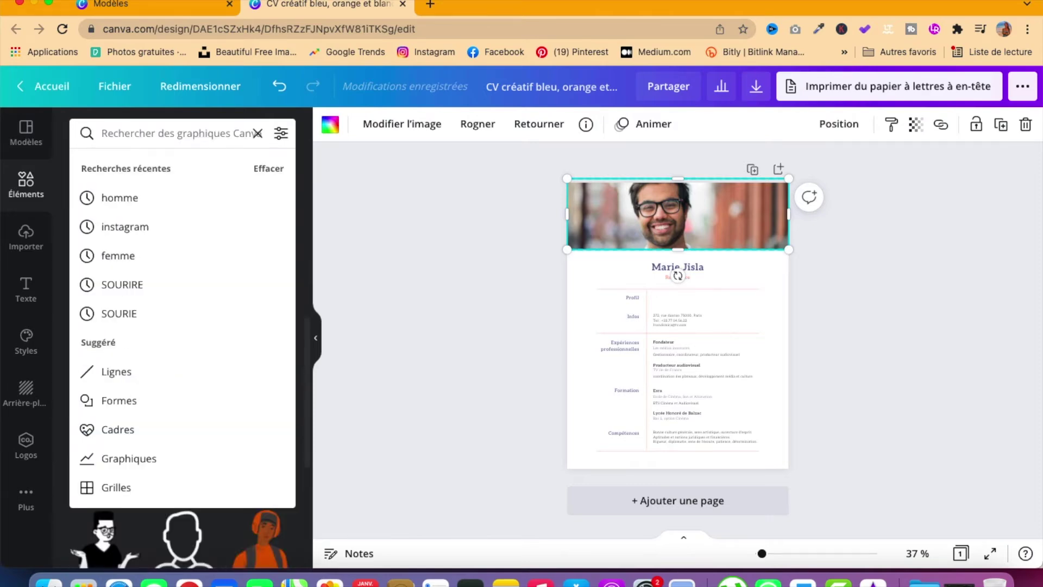
{"action": "type", "text": "montre"}
{"action": "key", "text": "Return"}
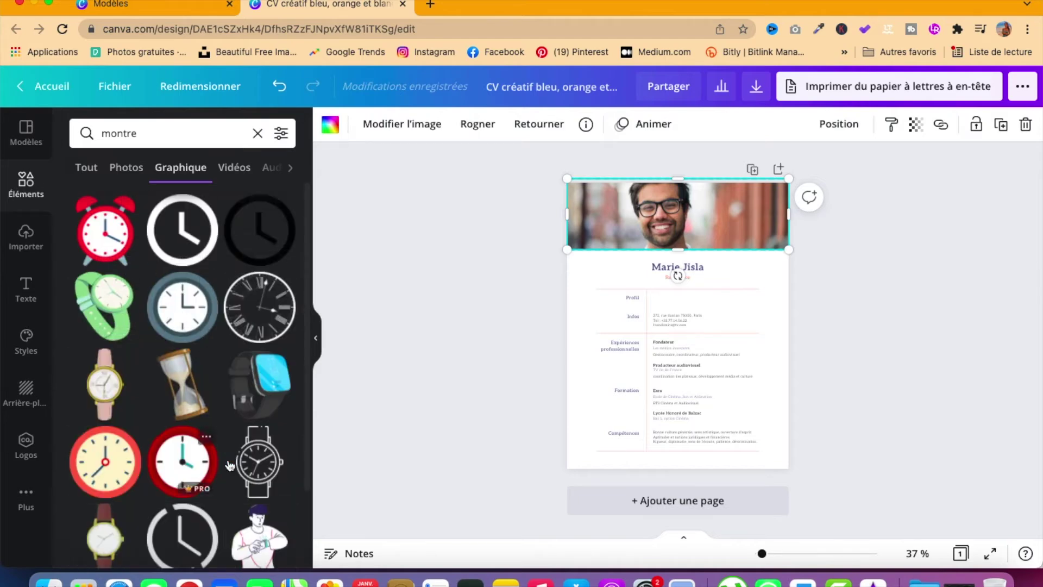
- Add a wristwatch graphic, shrink it and place it beside the name heading
{"action": "left_click", "coordinate": [252, 470]}
{"action": "left_click_drag", "start_coordinate": [715, 262], "coordinate": [741, 272]}
{"action": "scroll", "coordinate": [179, 255], "scroll_direction": "down", "scroll_amount": 5}
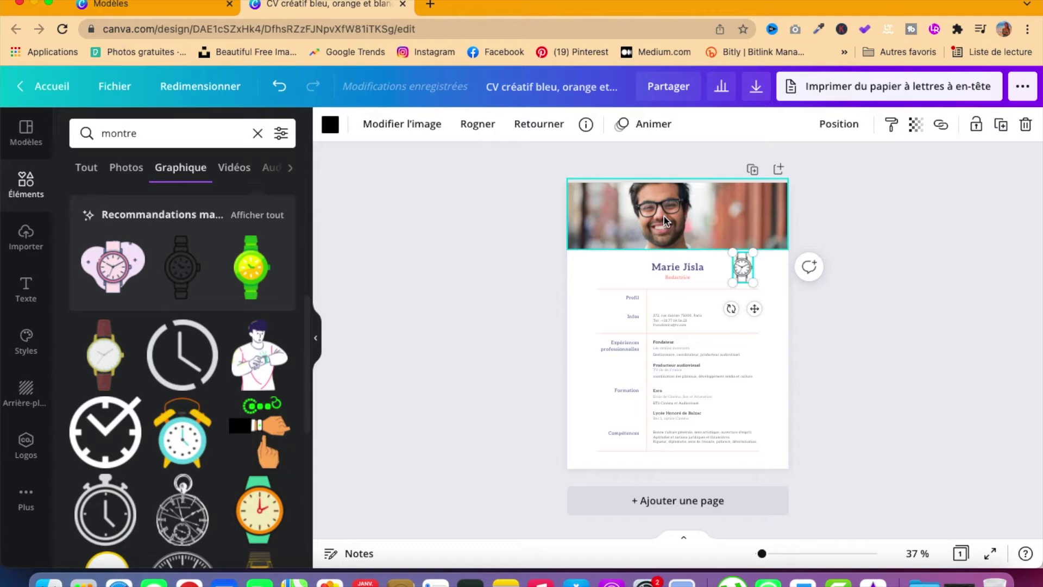
{"action": "left_click", "coordinate": [27, 290]}
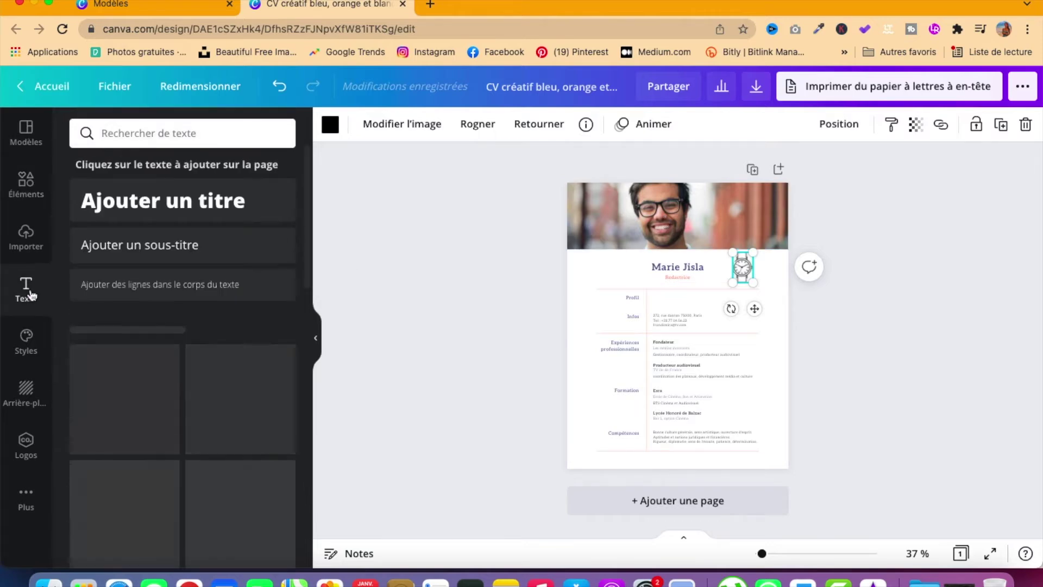
{"action": "scroll", "coordinate": [235, 469], "scroll_direction": "down", "scroll_amount": 3}
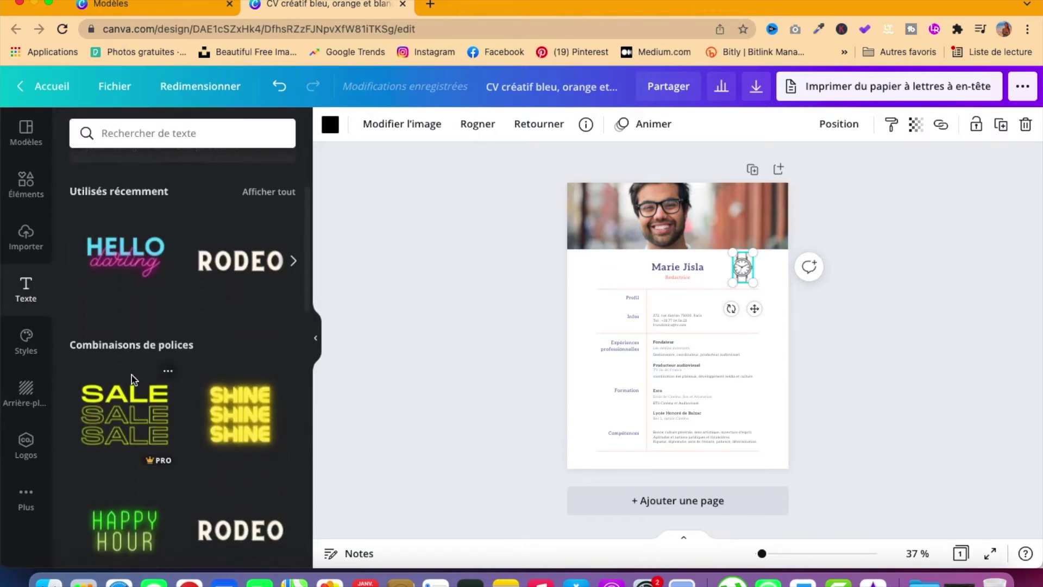
{"action": "scroll", "coordinate": [232, 516], "scroll_direction": "down", "scroll_amount": 5}
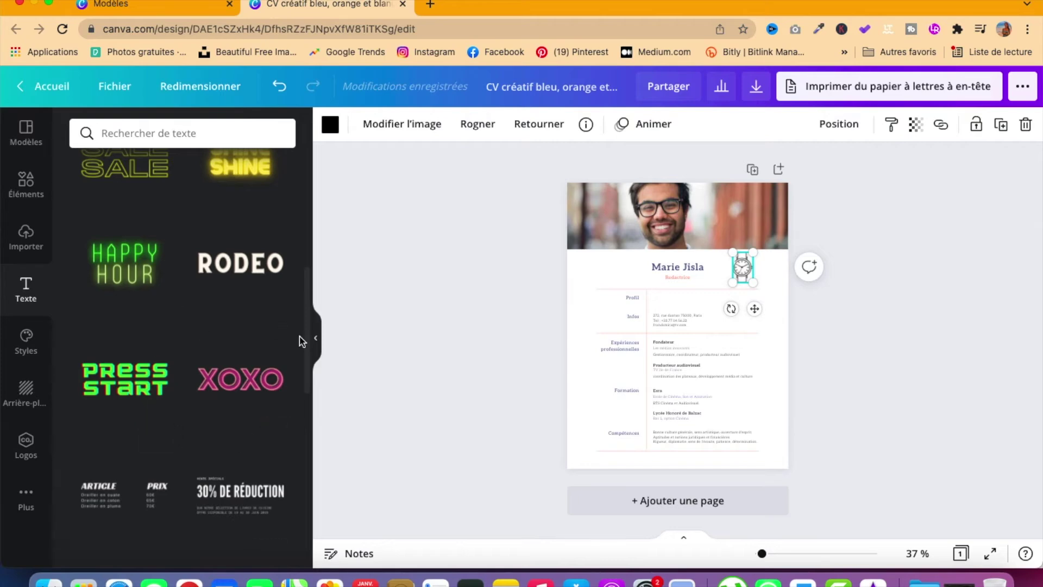
{"action": "scroll", "coordinate": [205, 410], "scroll_direction": "down", "scroll_amount": 8}
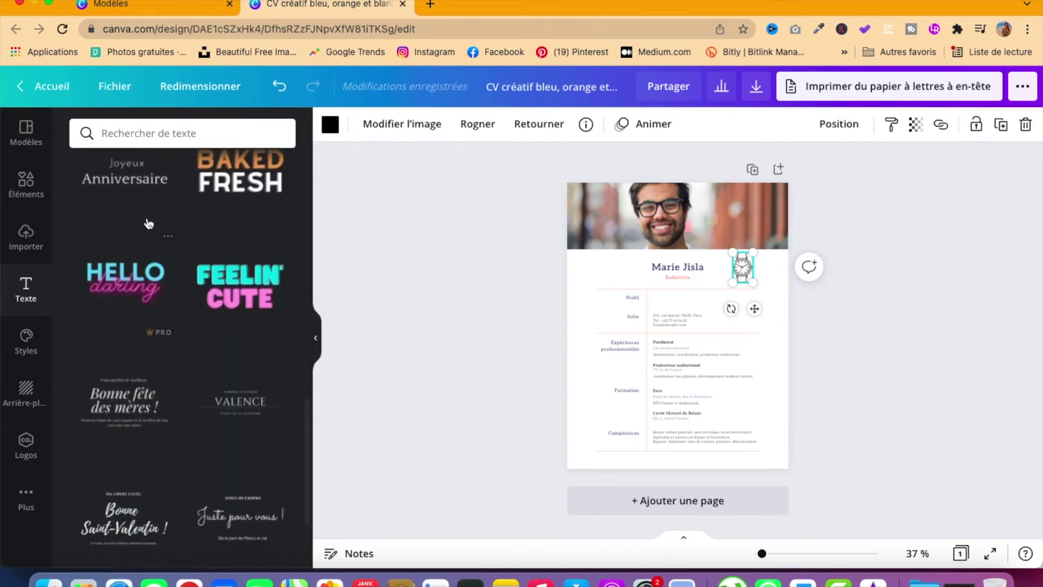
{"action": "scroll", "coordinate": [217, 429], "scroll_direction": "down", "scroll_amount": 4}
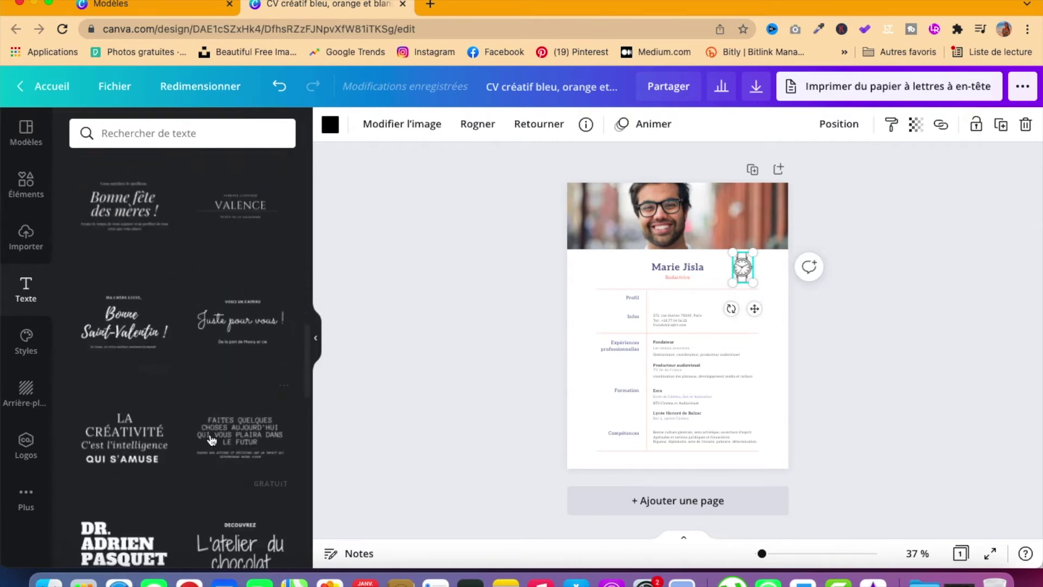
{"action": "left_click", "coordinate": [676, 265]}
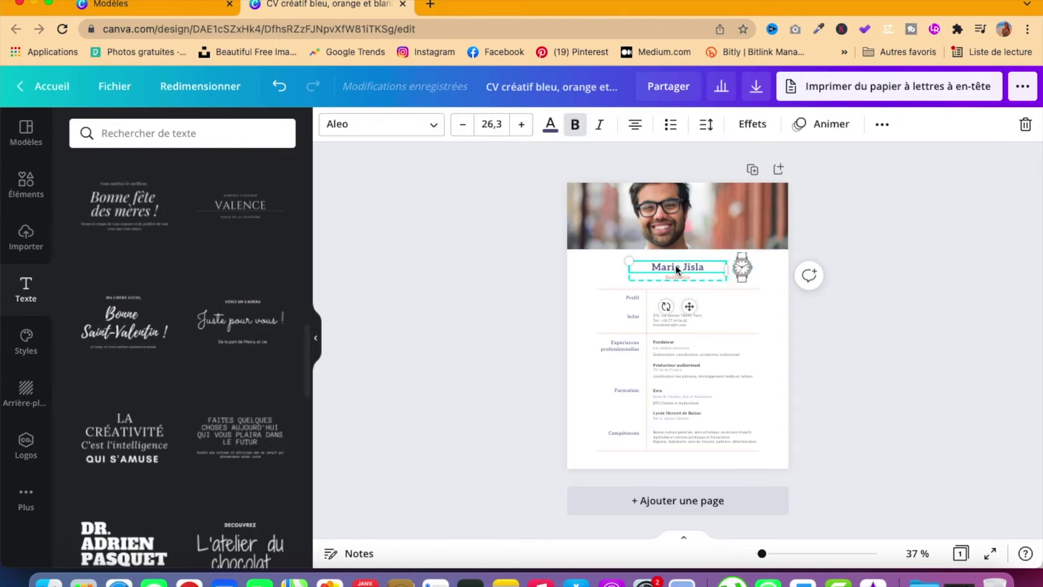
{"action": "double_click", "coordinate": [659, 266]}
{"action": "left_click", "coordinate": [433, 126]}
{"action": "scroll", "coordinate": [204, 368], "scroll_direction": "down", "scroll_amount": 2}
{"action": "scroll", "coordinate": [205, 366], "scroll_direction": "down", "scroll_amount": 5}
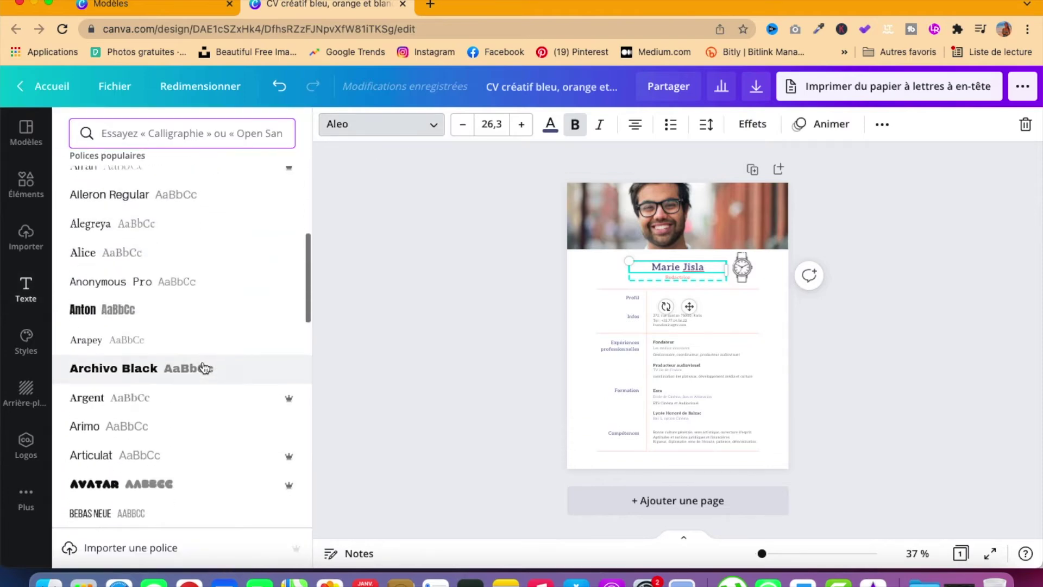
{"action": "scroll", "coordinate": [205, 367], "scroll_direction": "up", "scroll_amount": 6}
{"action": "left_click", "coordinate": [434, 131]}
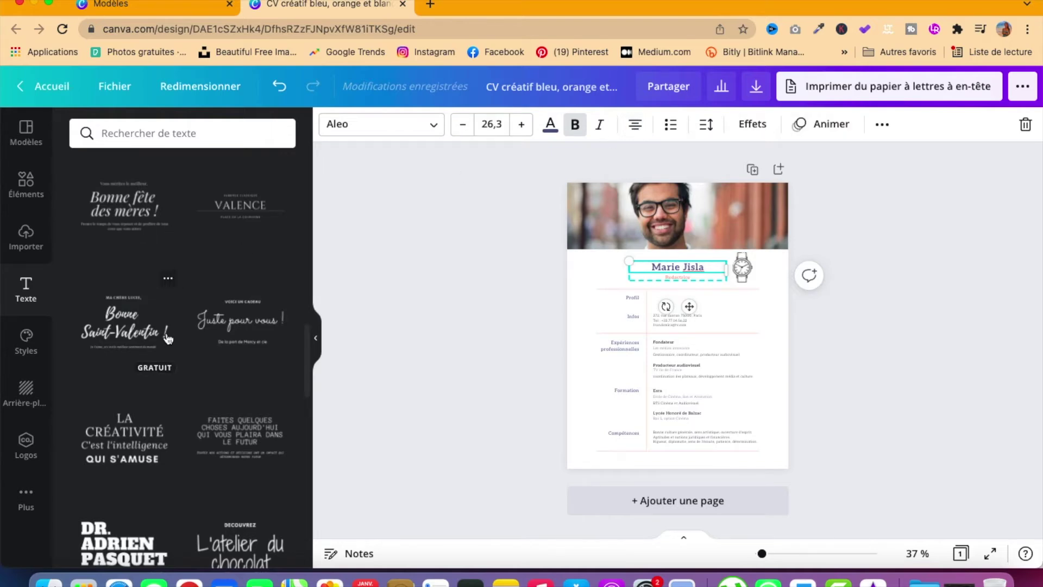
{"action": "scroll", "coordinate": [152, 284], "scroll_direction": "up", "scroll_amount": 5}
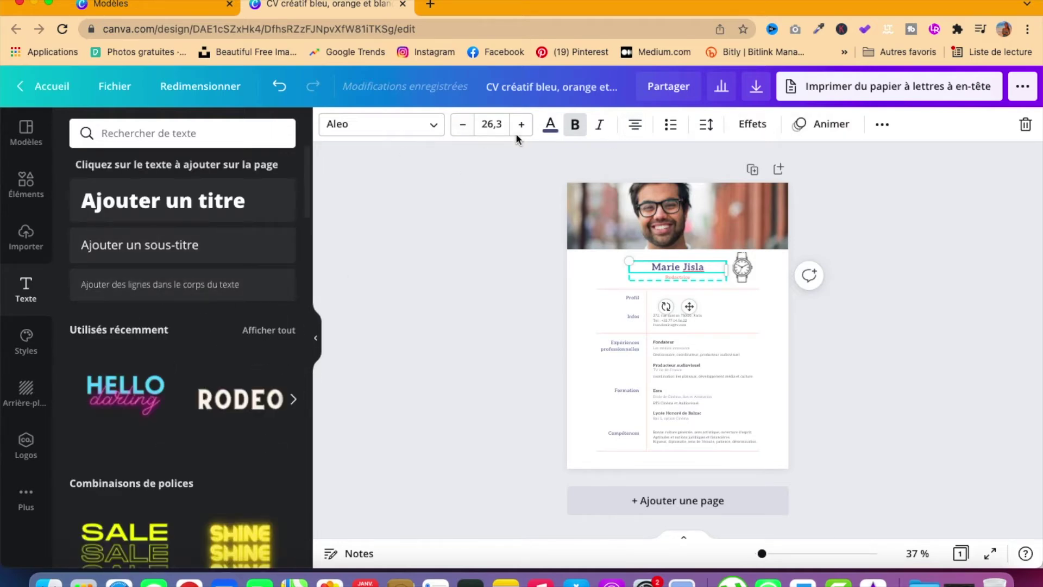
{"action": "scroll", "coordinate": [205, 474], "scroll_direction": "down", "scroll_amount": 4}
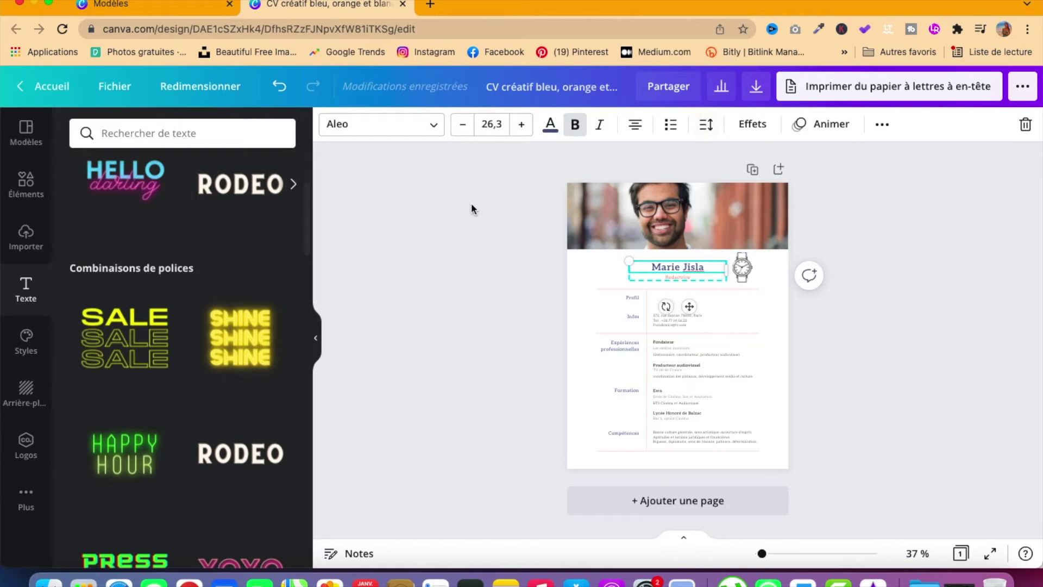
{"action": "left_click", "coordinate": [630, 220]}
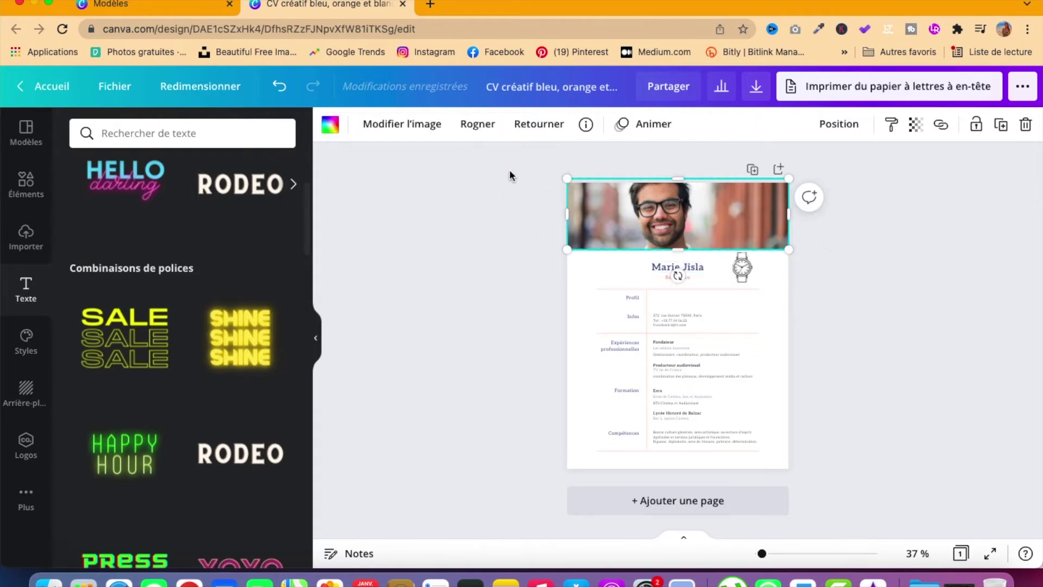
- Set the header photo's brightness to 15, contrast to 19 and saturation to -12
{"action": "left_click", "coordinate": [389, 128]}
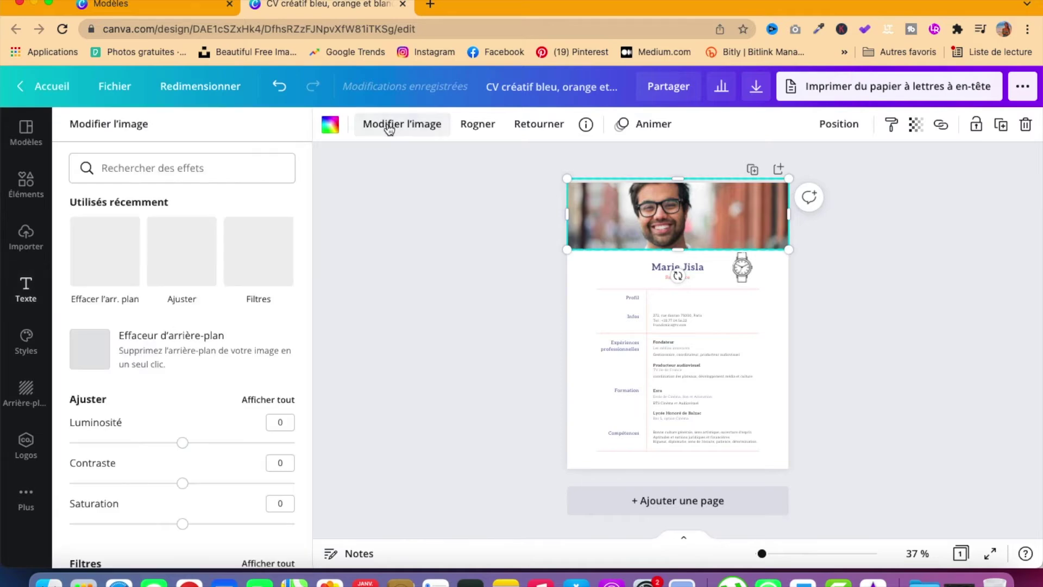
{"action": "scroll", "coordinate": [172, 426], "scroll_direction": "down", "scroll_amount": 3}
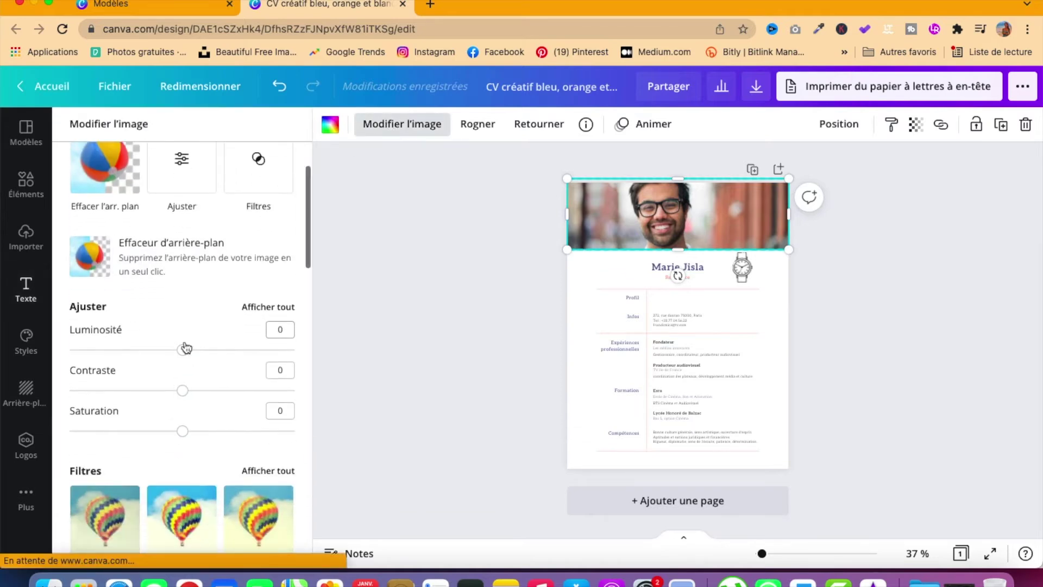
{"action": "mouse_move", "coordinate": [182, 350]}
{"action": "left_mouse_down"}
{"action": "mouse_move", "coordinate": [242, 350]}
{"action": "mouse_move", "coordinate": [201, 351]}
{"action": "left_mouse_up"}
{"action": "left_click_drag", "start_coordinate": [183, 391], "coordinate": [222, 397]}
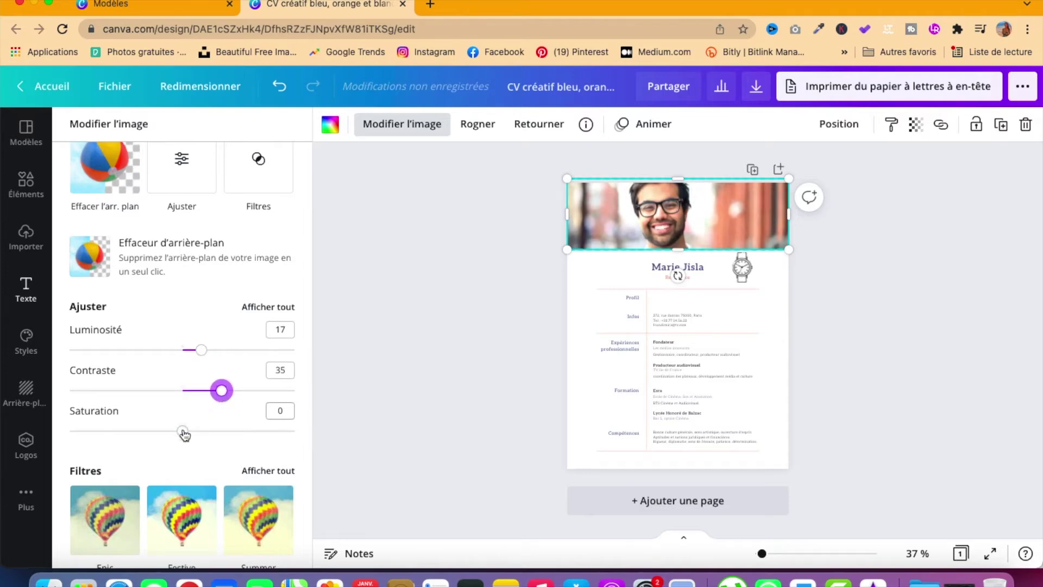
{"action": "mouse_move", "coordinate": [181, 432]}
{"action": "left_mouse_down"}
{"action": "mouse_move", "coordinate": [152, 433]}
{"action": "mouse_move", "coordinate": [205, 435]}
{"action": "mouse_move", "coordinate": [168, 434]}
{"action": "mouse_move", "coordinate": [179, 440]}
{"action": "left_mouse_up"}
{"action": "left_click_drag", "start_coordinate": [217, 395], "coordinate": [194, 390]}
- Try the Belvedere filter on the header photo
{"action": "scroll", "coordinate": [195, 399], "scroll_direction": "down", "scroll_amount": 1}
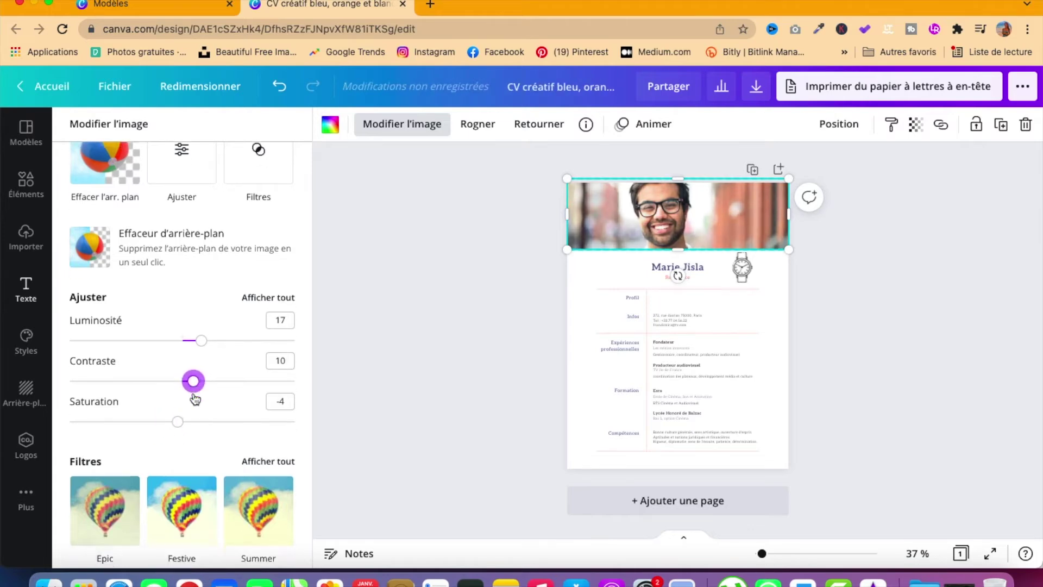
{"action": "scroll", "coordinate": [193, 396], "scroll_direction": "down", "scroll_amount": 5}
{"action": "scroll", "coordinate": [267, 377], "scroll_direction": "down", "scroll_amount": 3}
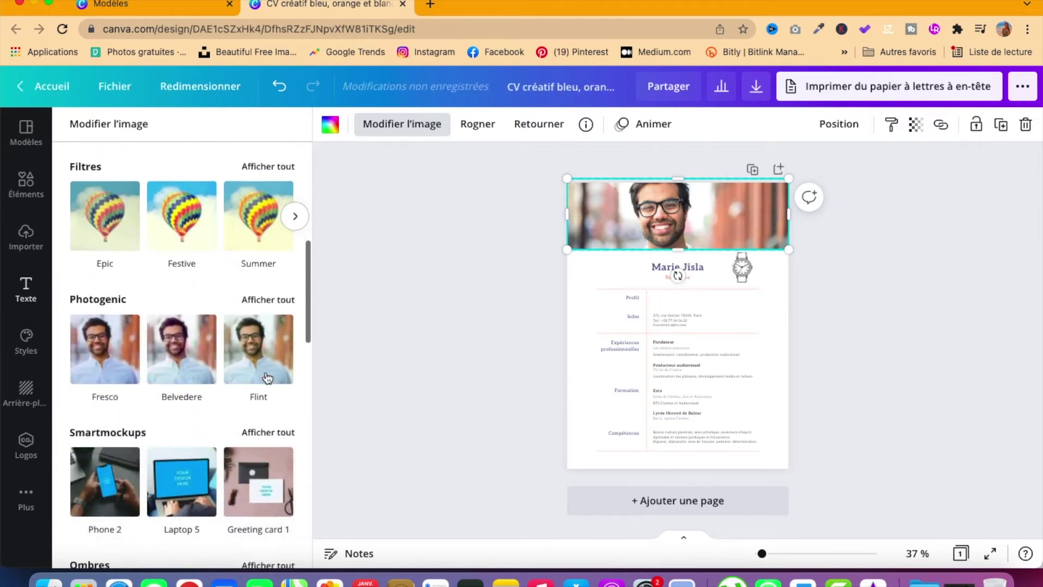
{"action": "left_click", "coordinate": [195, 348]}
{"action": "scroll", "coordinate": [191, 326], "scroll_direction": "down", "scroll_amount": 2}
{"action": "scroll", "coordinate": [193, 245], "scroll_direction": "up", "scroll_amount": 3}
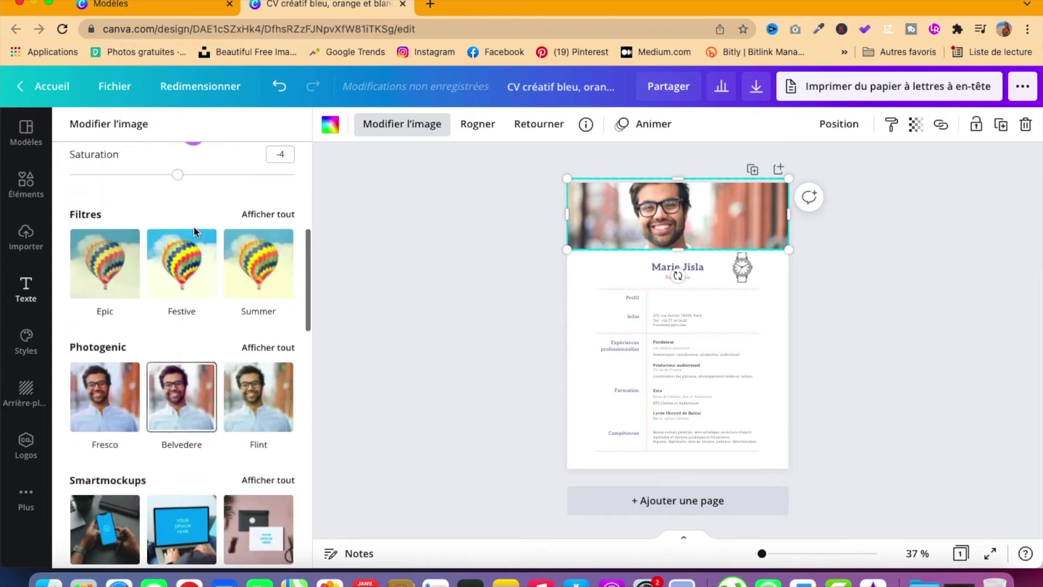
- Compare Solar, Selfie, The blues and Cali filters, then apply Afterglow to the photo
{"action": "left_click", "coordinate": [268, 214]}
{"action": "left_click", "coordinate": [182, 293]}
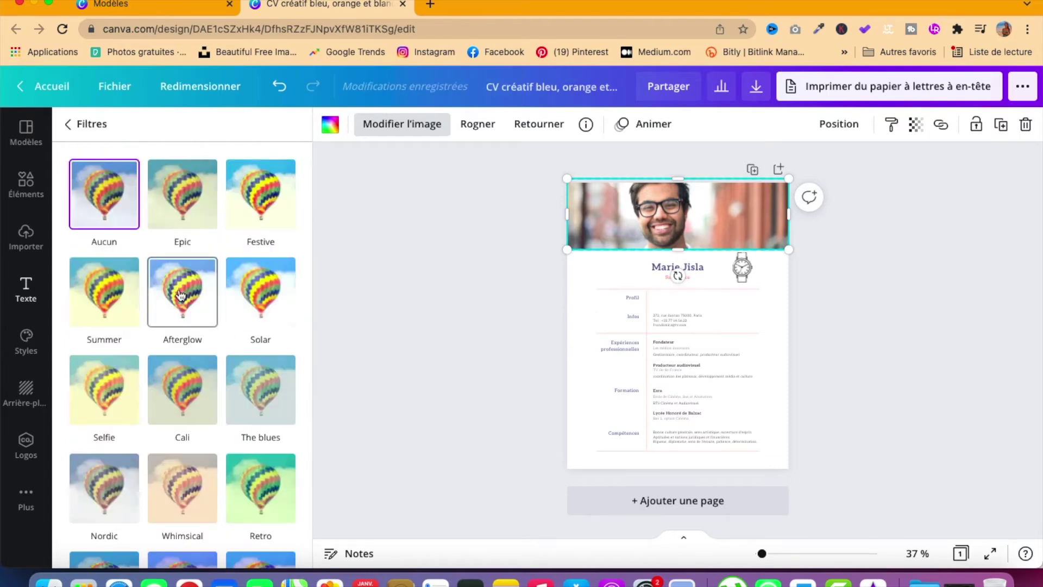
{"action": "left_click", "coordinate": [254, 291]}
{"action": "left_click", "coordinate": [120, 375]}
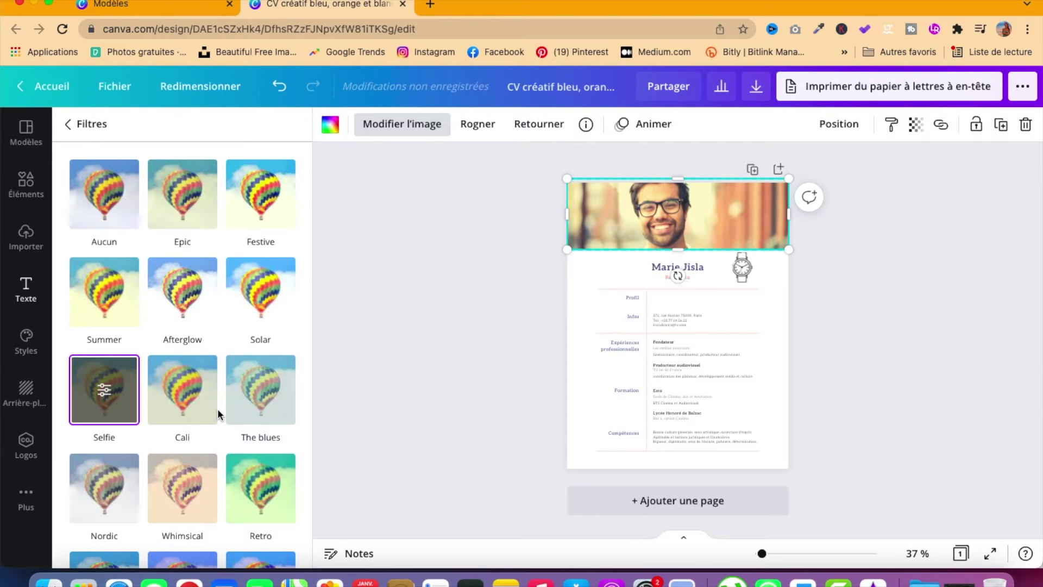
{"action": "left_click", "coordinate": [239, 412]}
{"action": "left_click", "coordinate": [182, 389]}
{"action": "left_click", "coordinate": [183, 293]}
{"action": "left_click", "coordinate": [250, 296]}
{"action": "left_click", "coordinate": [202, 310]}
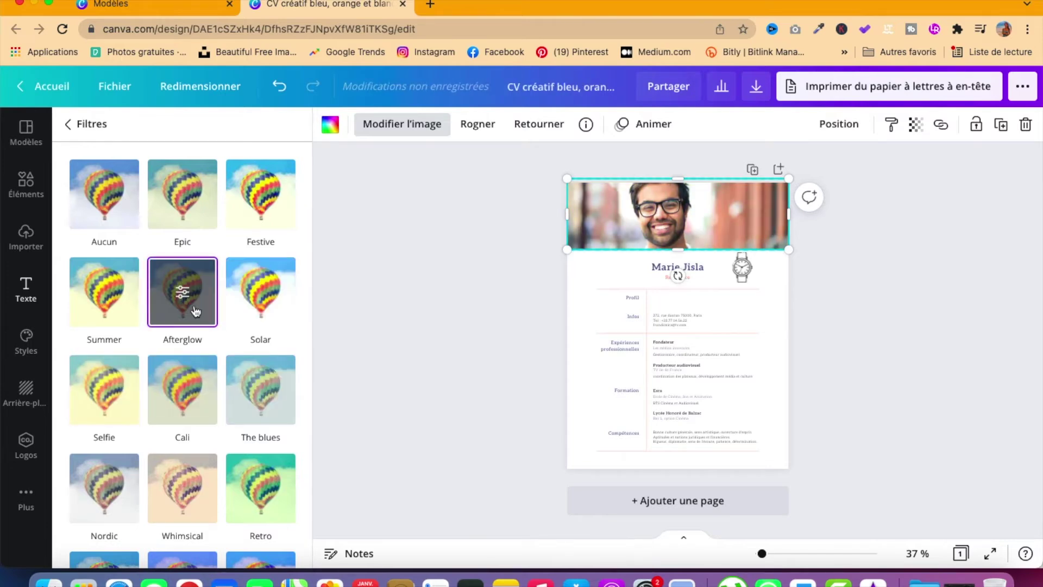
{"action": "left_click", "coordinate": [78, 124]}
{"action": "scroll", "coordinate": [162, 341], "scroll_direction": "up", "scroll_amount": 6}
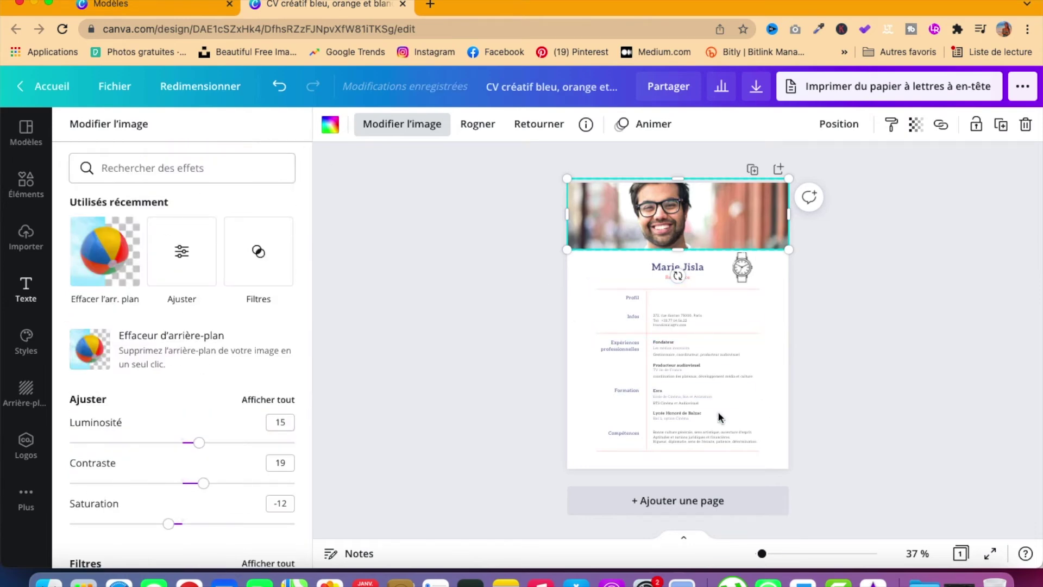
- Replace the first name in the name heading with the new male first name
{"action": "double_click", "coordinate": [627, 298]}
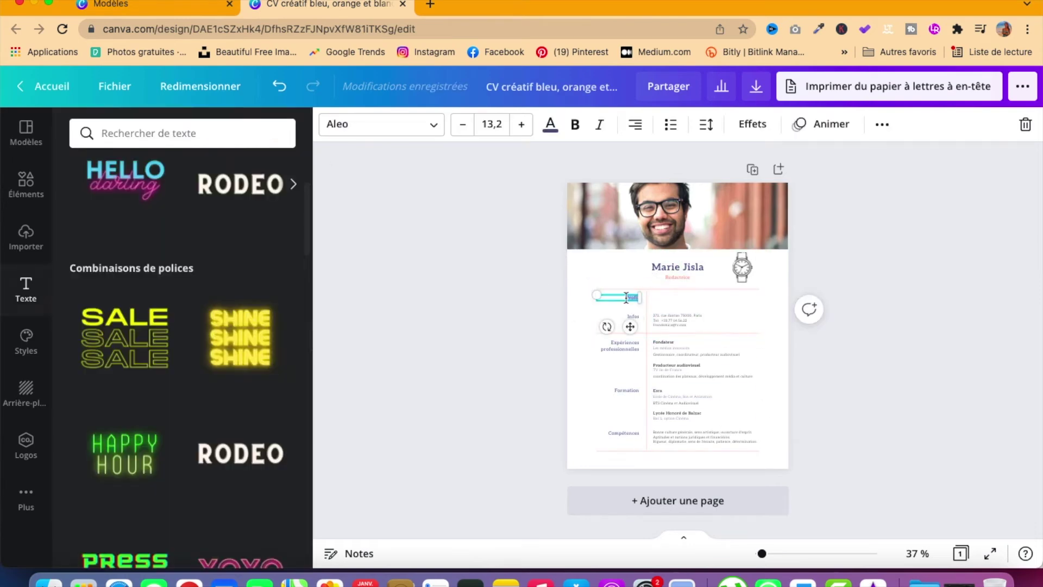
{"action": "left_click", "coordinate": [670, 315]}
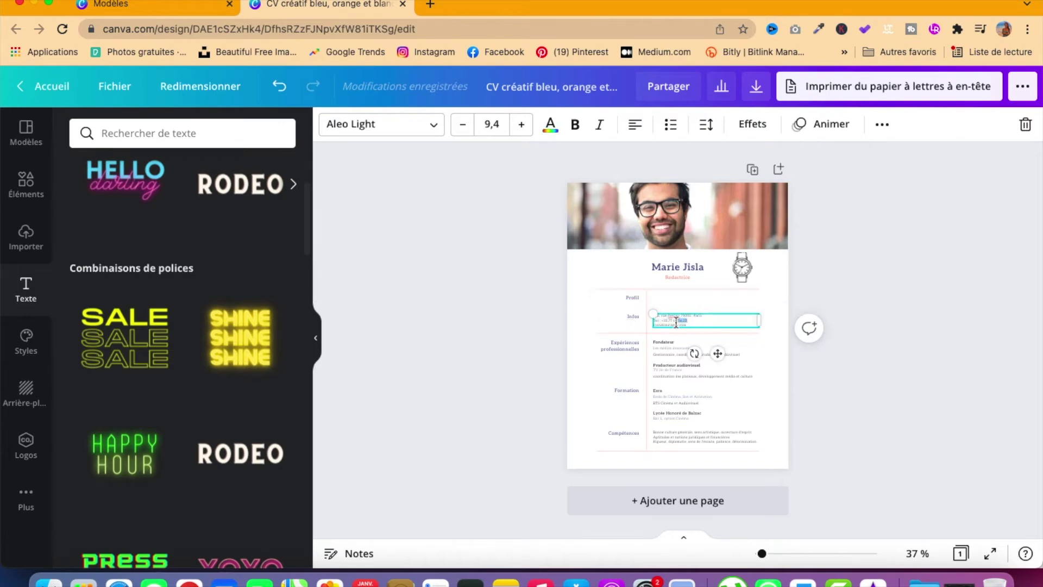
{"action": "left_click", "coordinate": [701, 322]}
{"action": "left_click", "coordinate": [620, 287]}
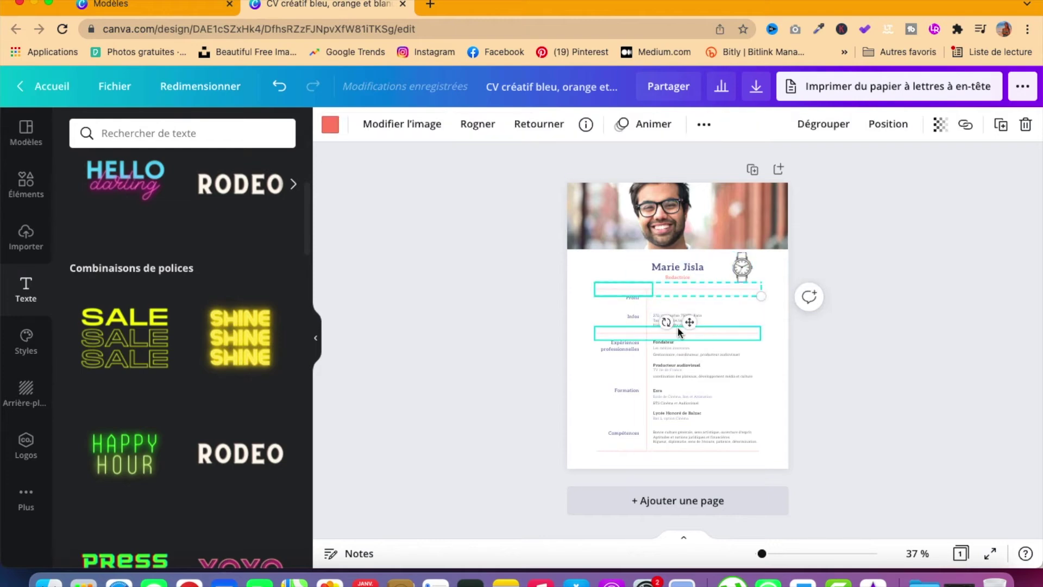
{"action": "left_click", "coordinate": [679, 268]}
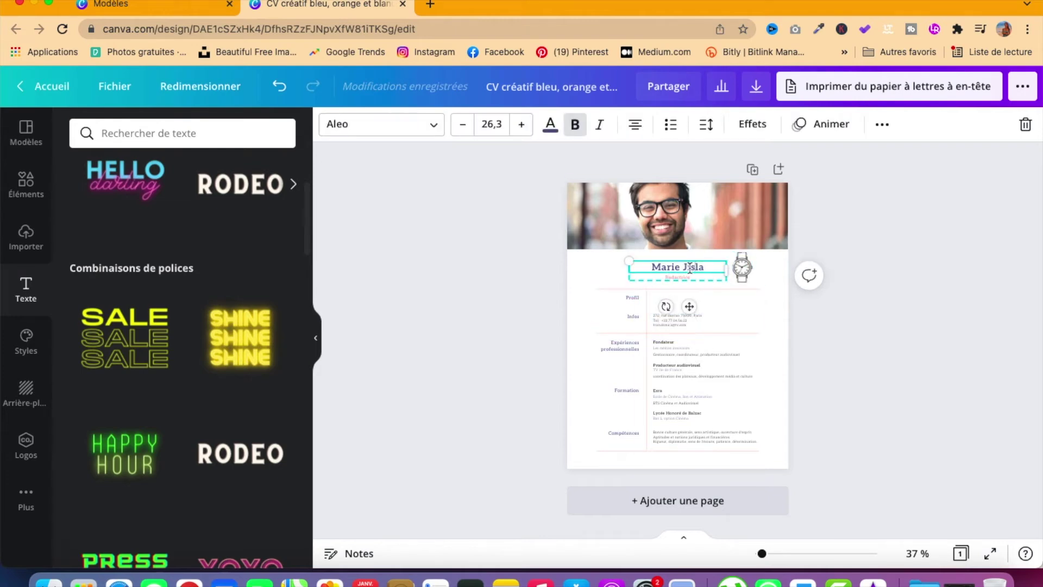
{"action": "type", "text": "Antoine"}
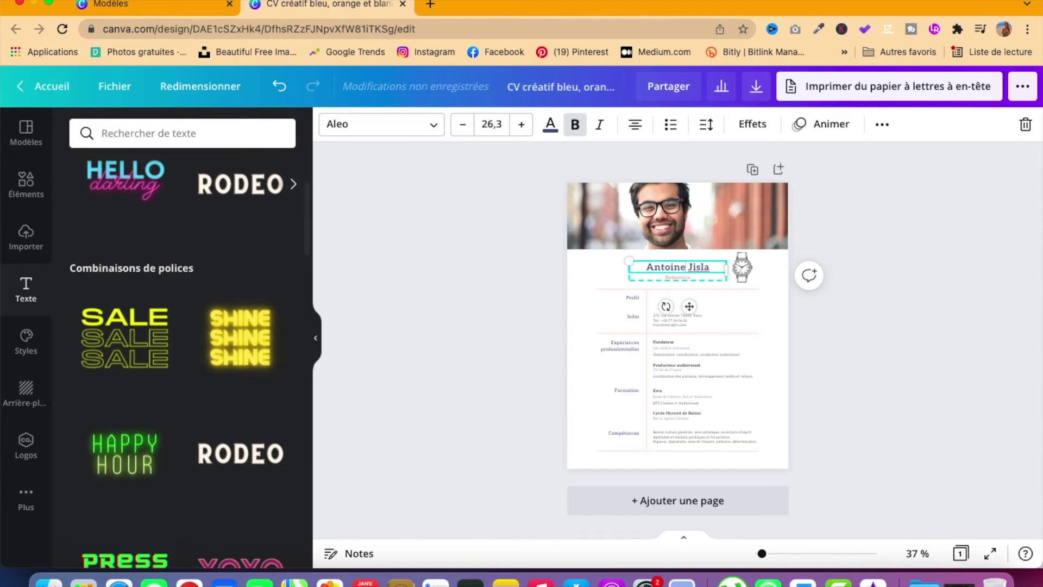
{"action": "left_click", "coordinate": [917, 365]}
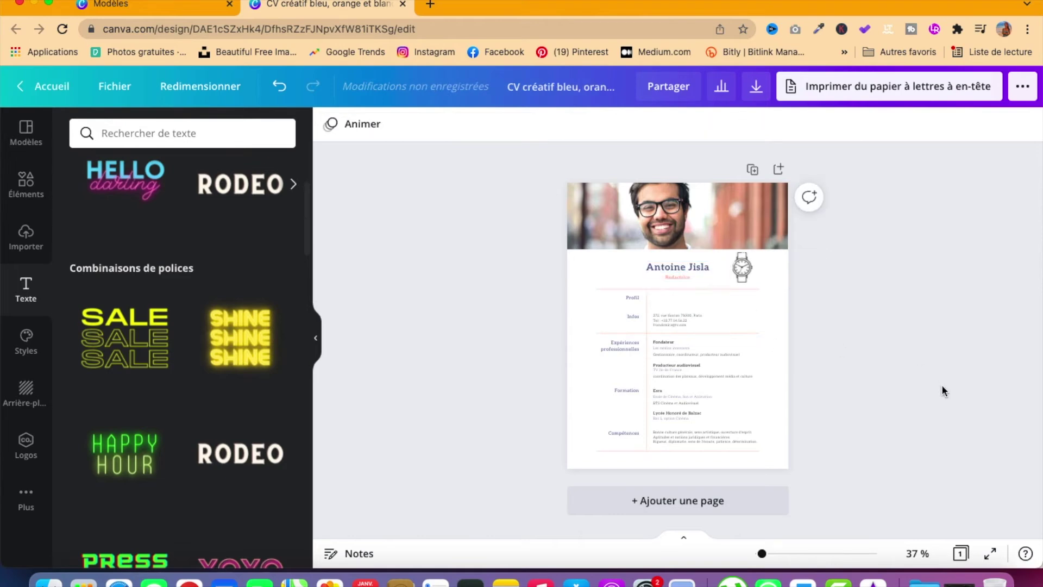
- Add 'eur' to the job subtitle so it reads 'Rédacteur'
{"action": "left_click", "coordinate": [689, 275]}
{"action": "type", "text": "eur"}
{"action": "left_click", "coordinate": [556, 270]}
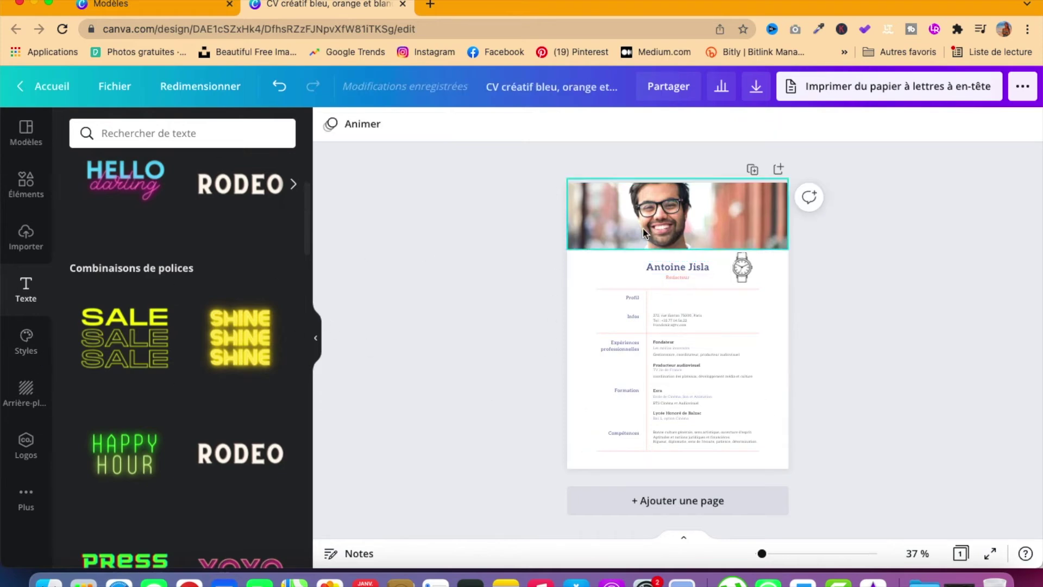
{"action": "left_click", "coordinate": [578, 309]}
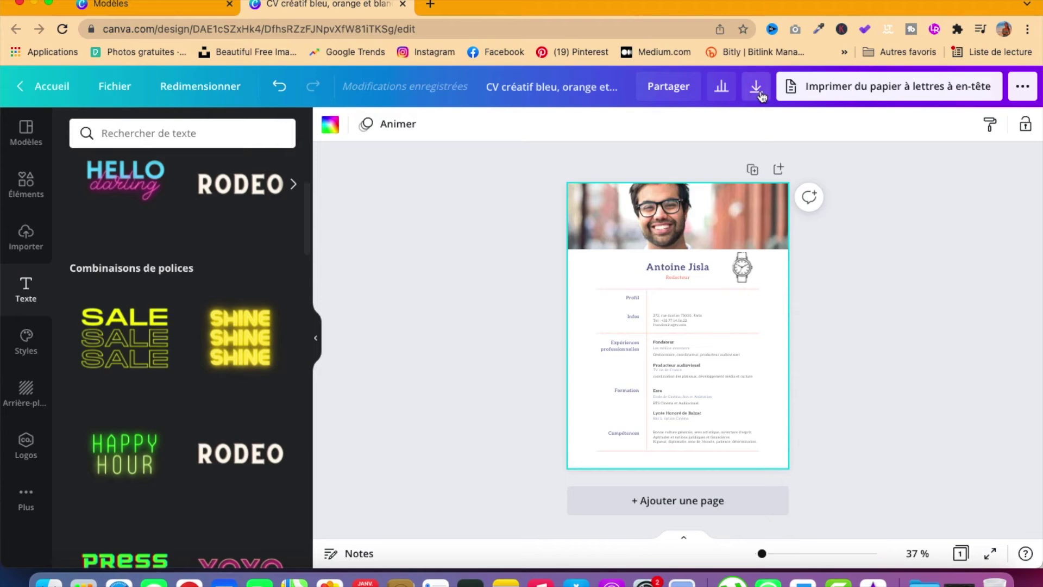
- Set the Infos contact details font size to 10,4
{"action": "left_click", "coordinate": [671, 324]}
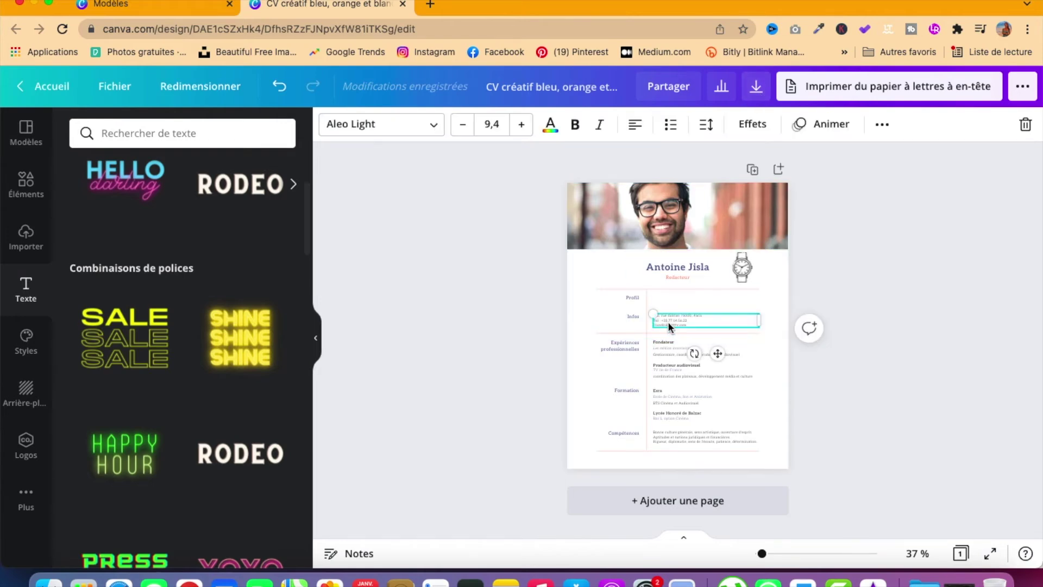
{"action": "left_click", "coordinate": [521, 125]}
{"action": "left_click", "coordinate": [522, 124]}
{"action": "left_click", "coordinate": [522, 124]}
{"action": "left_click", "coordinate": [521, 124]}
{"action": "left_click", "coordinate": [521, 125]}
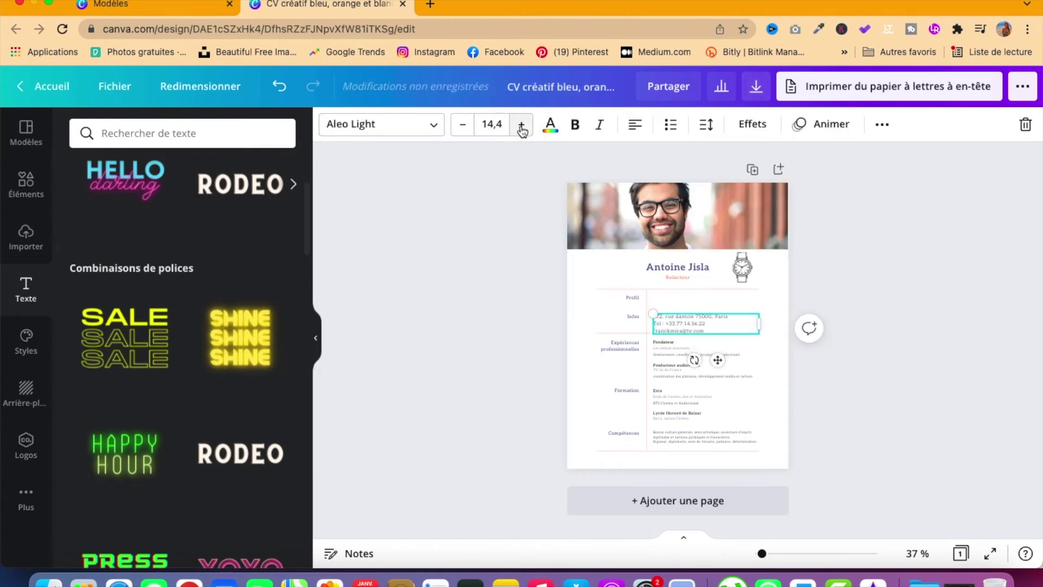
{"action": "left_click", "coordinate": [463, 125]}
{"action": "left_click", "coordinate": [463, 124]}
{"action": "left_click", "coordinate": [462, 125]}
{"action": "left_click", "coordinate": [463, 124]}
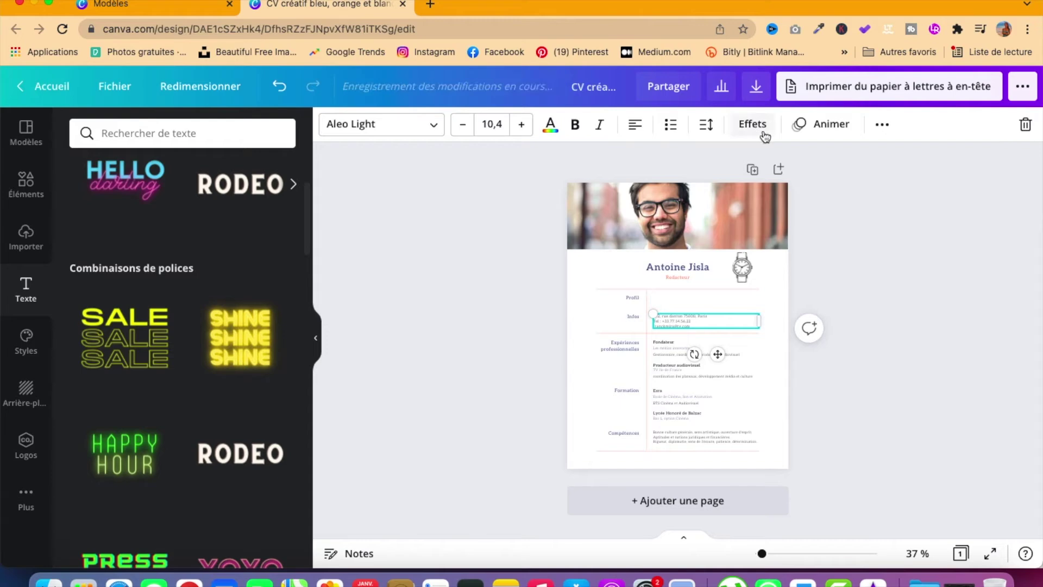
{"action": "left_click", "coordinate": [25, 452]}
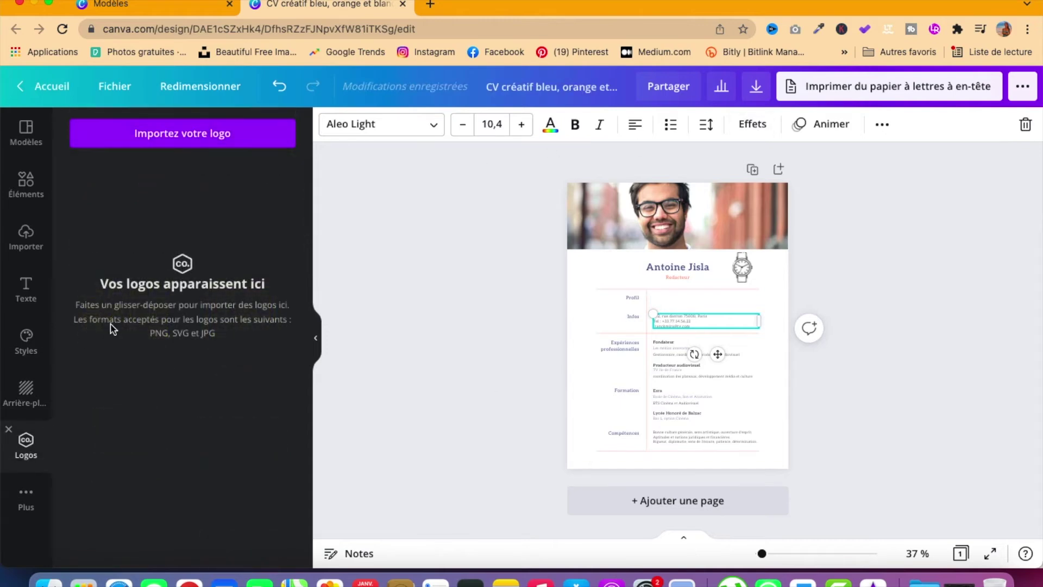
- Try the beige landscape, gradient and blue mountain backgrounds, settling on the beige misty landscape
{"action": "left_click", "coordinate": [23, 398]}
{"action": "left_click", "coordinate": [101, 250]}
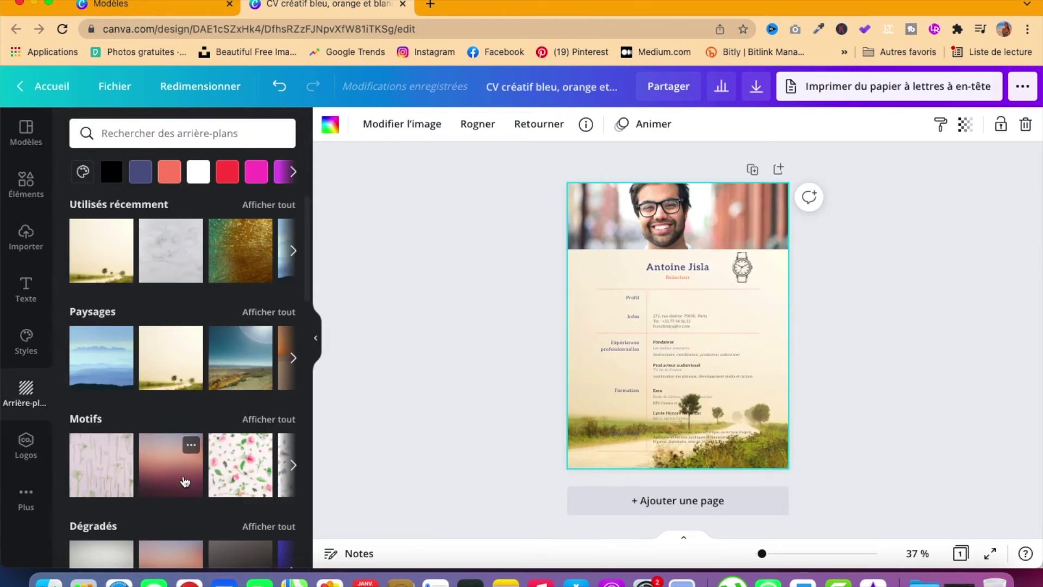
{"action": "left_click", "coordinate": [180, 479]}
{"action": "left_click", "coordinate": [171, 363]}
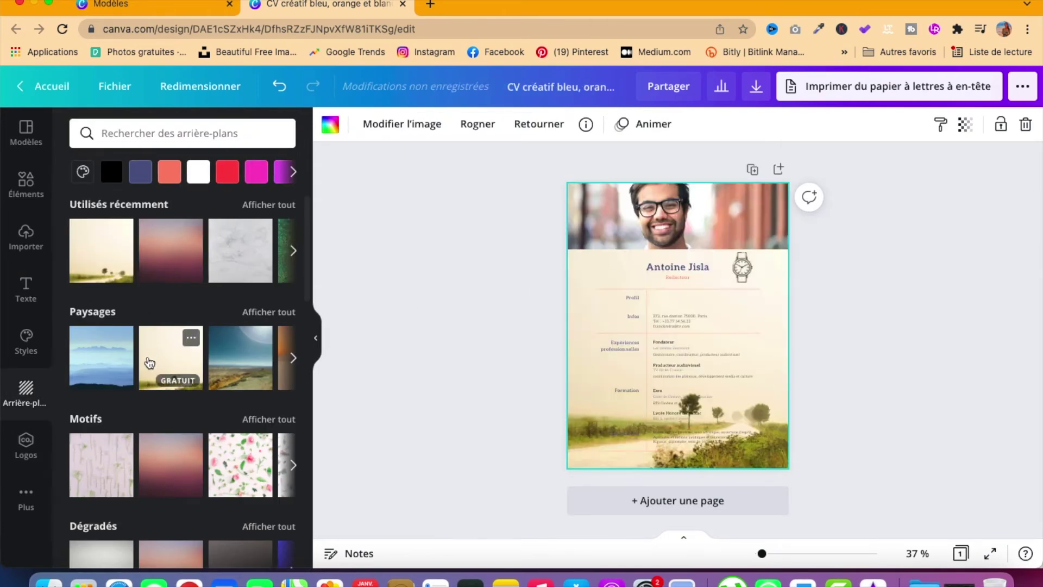
{"action": "left_click", "coordinate": [100, 355]}
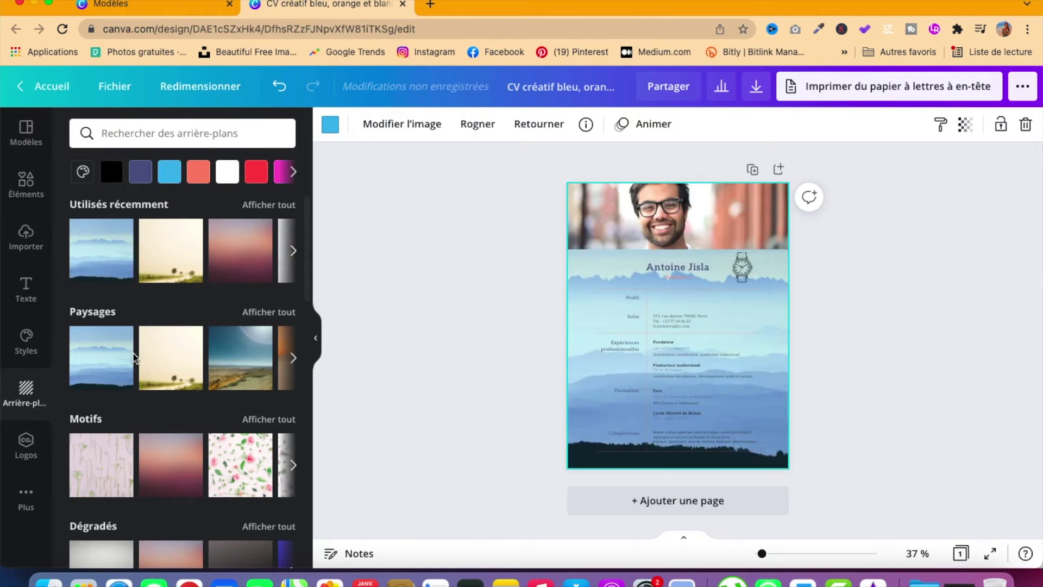
{"action": "left_click", "coordinate": [179, 340]}
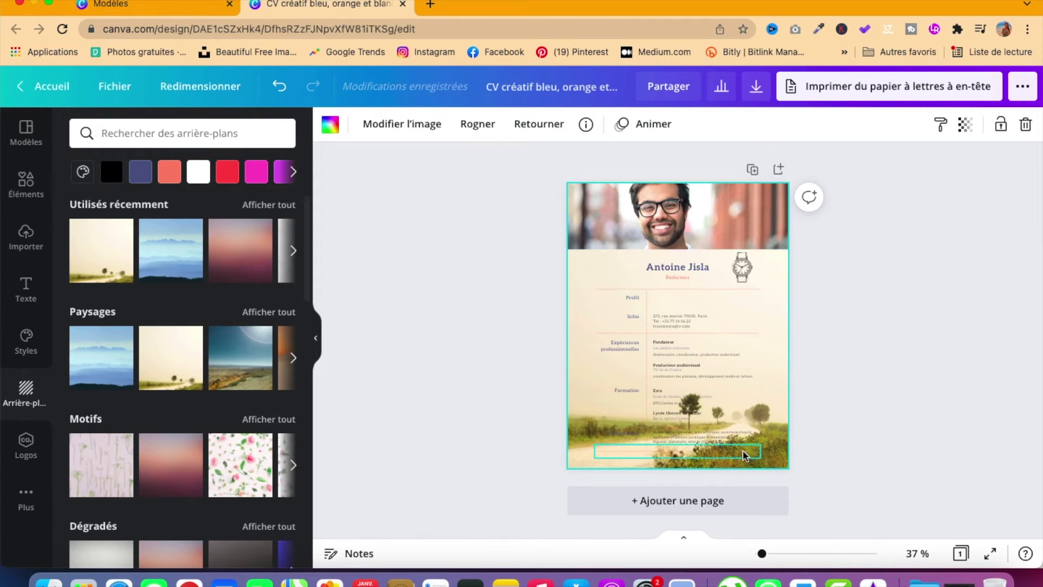
- Fade the landscape background to a transparency of 40
{"action": "left_click", "coordinate": [967, 127]}
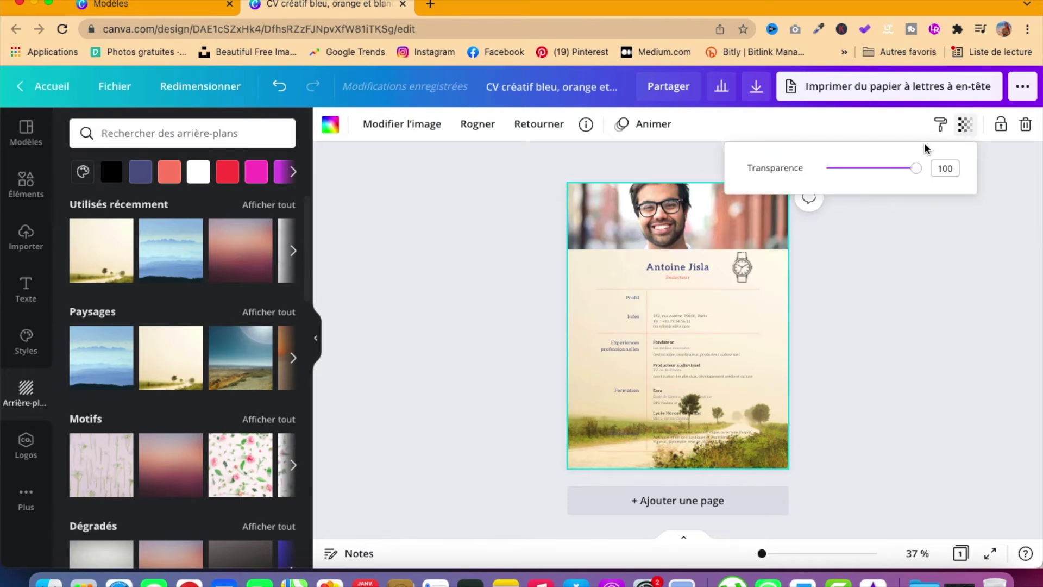
{"action": "left_click_drag", "start_coordinate": [916, 168], "coordinate": [888, 190]}
{"action": "left_click", "coordinate": [902, 371]}
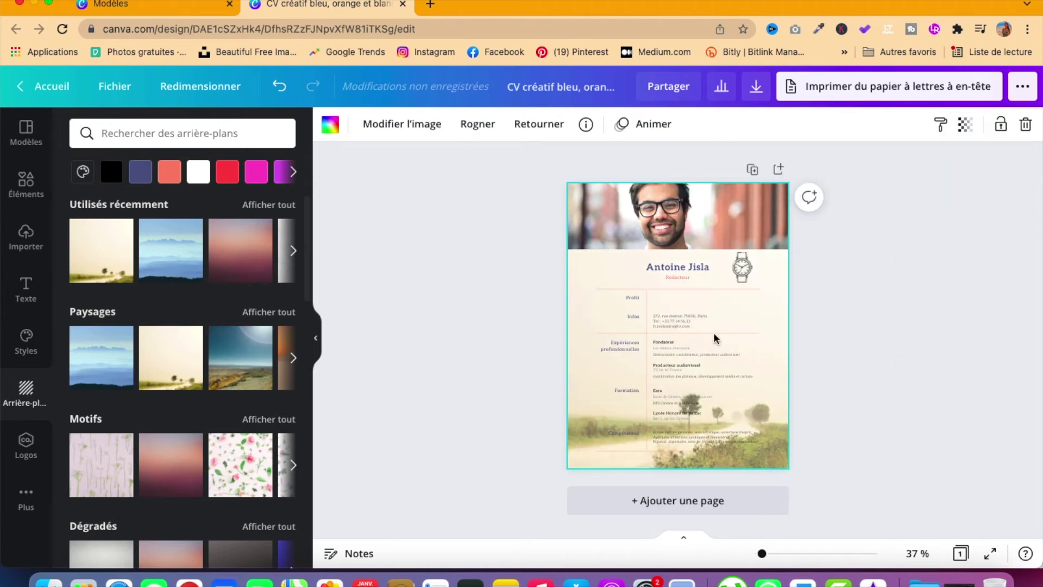
- Select the header photo and browse the 'montre' watch and clock graphics in Éléments
{"action": "left_click", "coordinate": [705, 225]}
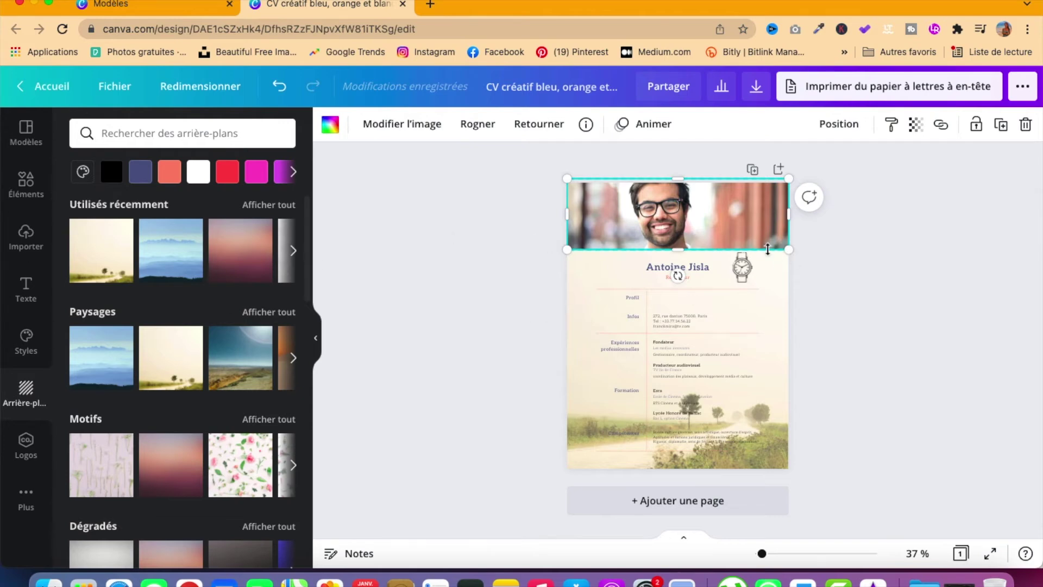
{"action": "left_click", "coordinate": [26, 185]}
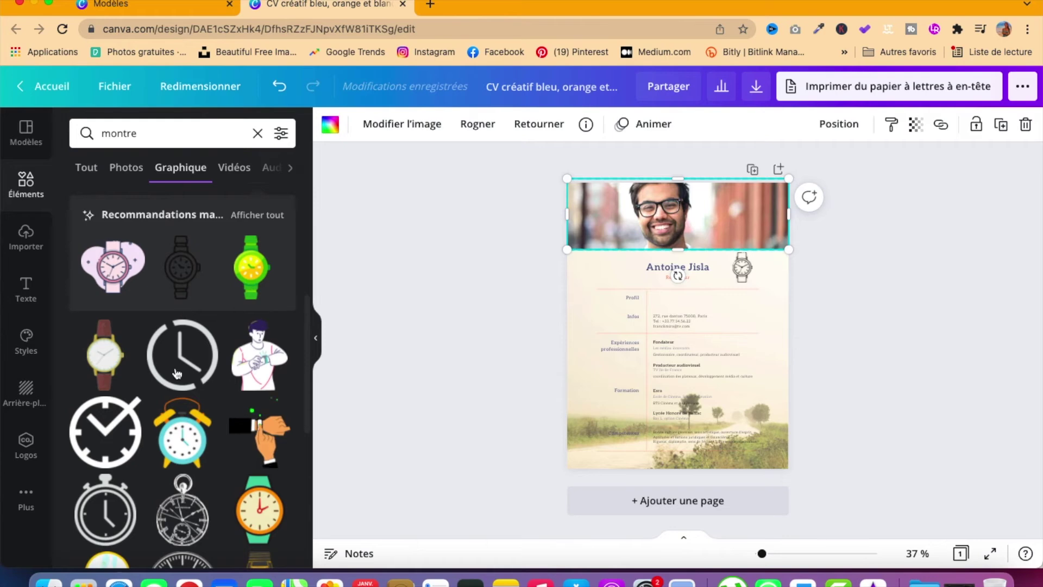
{"action": "scroll", "coordinate": [196, 407], "scroll_direction": "down", "scroll_amount": 3}
{"action": "scroll", "coordinate": [196, 407], "scroll_direction": "down", "scroll_amount": 5}
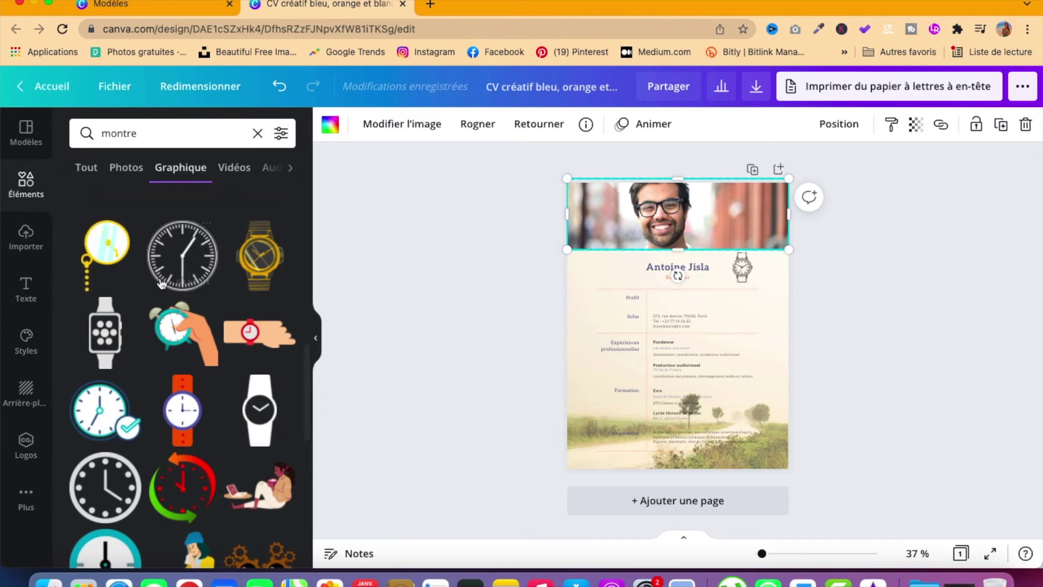
{"action": "scroll", "coordinate": [161, 283], "scroll_direction": "up", "scroll_amount": 1}
{"action": "scroll", "coordinate": [160, 283], "scroll_direction": "up", "scroll_amount": 3}
{"action": "scroll", "coordinate": [214, 291], "scroll_direction": "down", "scroll_amount": 10}
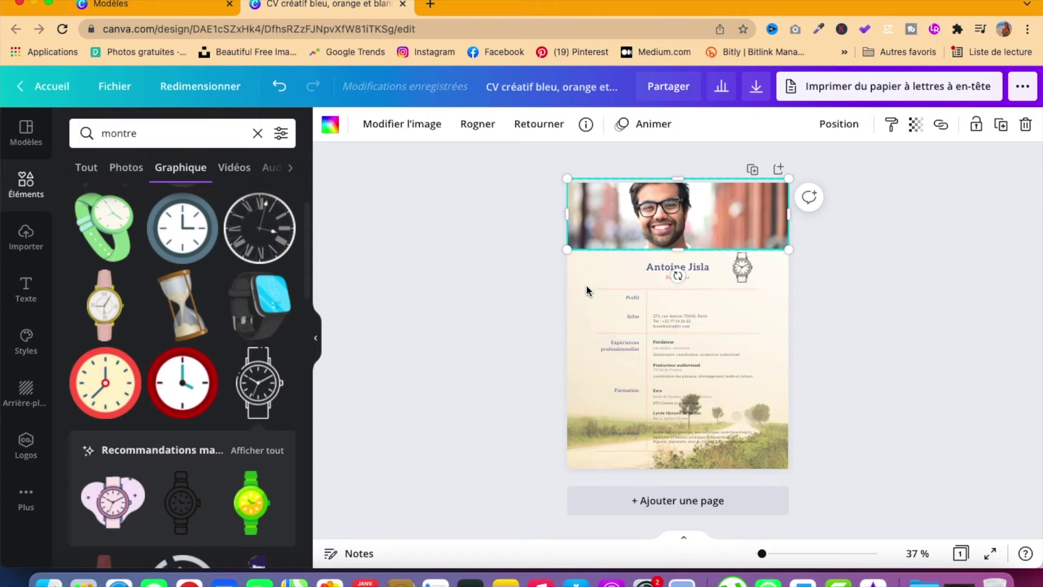
{"action": "scroll", "coordinate": [275, 277], "scroll_direction": "up", "scroll_amount": 3}
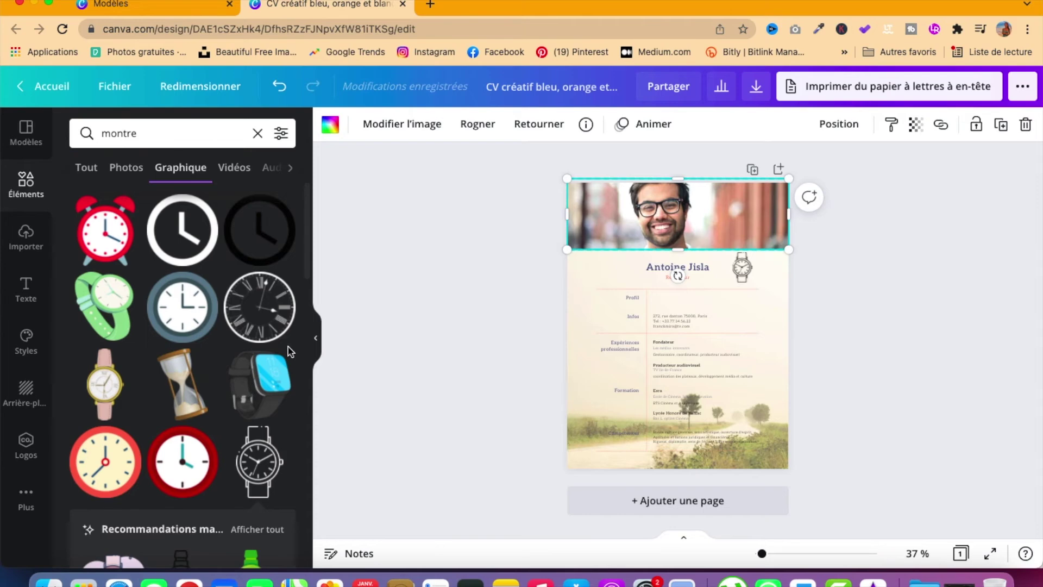
{"action": "scroll", "coordinate": [202, 419], "scroll_direction": "down", "scroll_amount": 5}
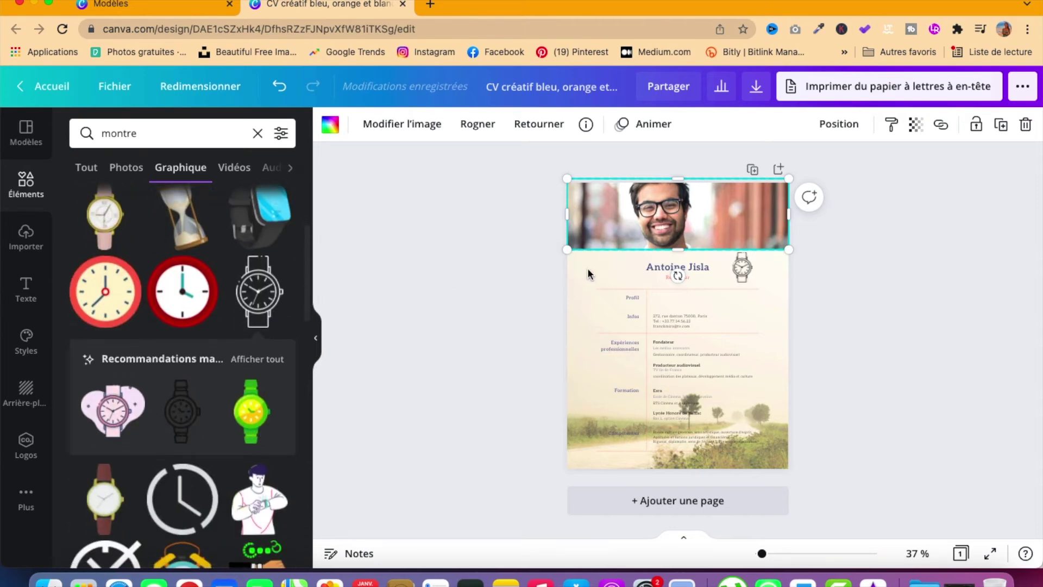
{"action": "scroll", "coordinate": [242, 280], "scroll_direction": "up", "scroll_amount": 5}
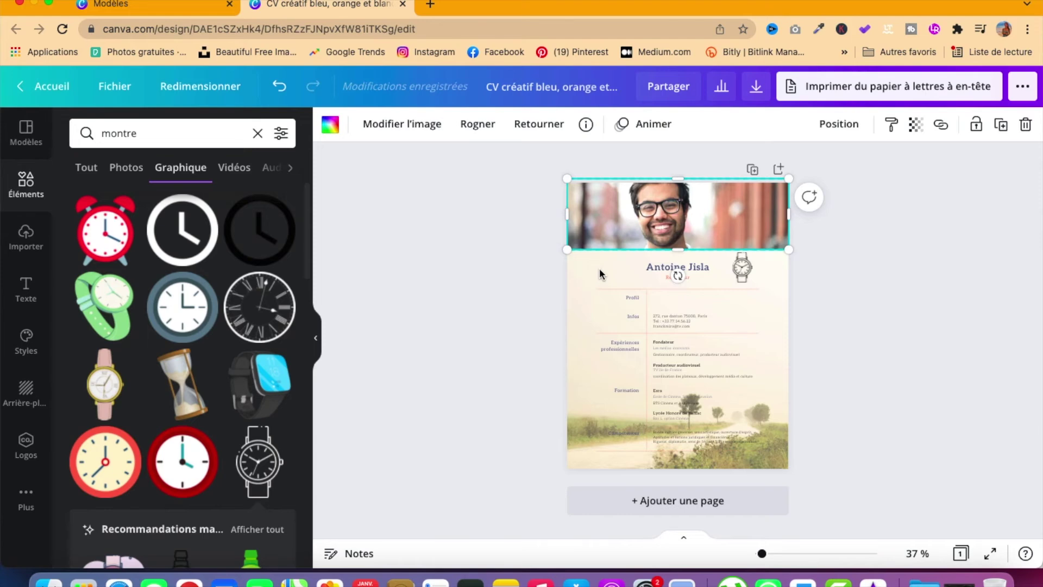
- Bring up the download options and keep PNG as the file type
{"action": "left_click", "coordinate": [755, 92]}
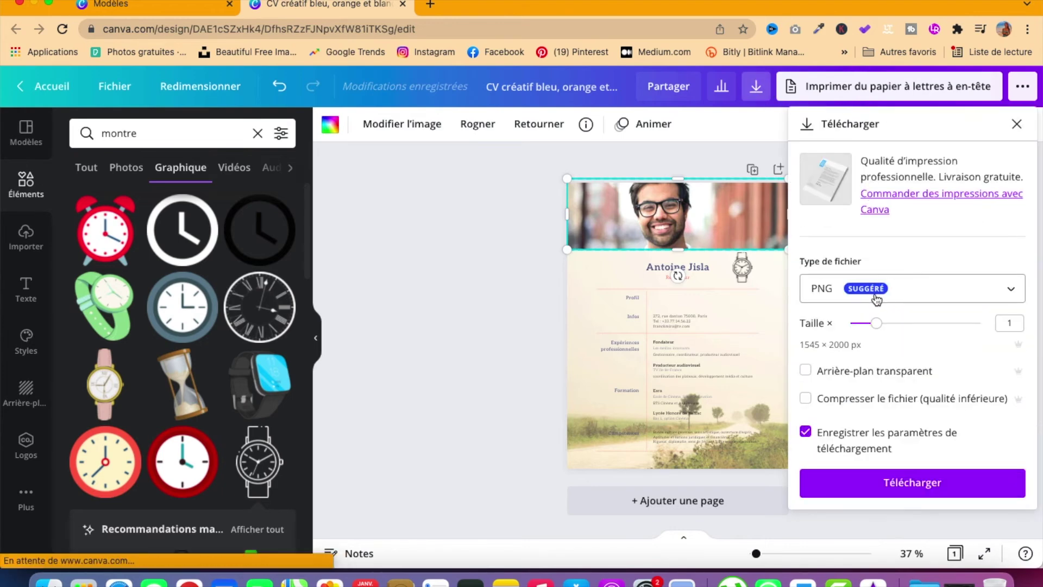
{"action": "left_click", "coordinate": [876, 299]}
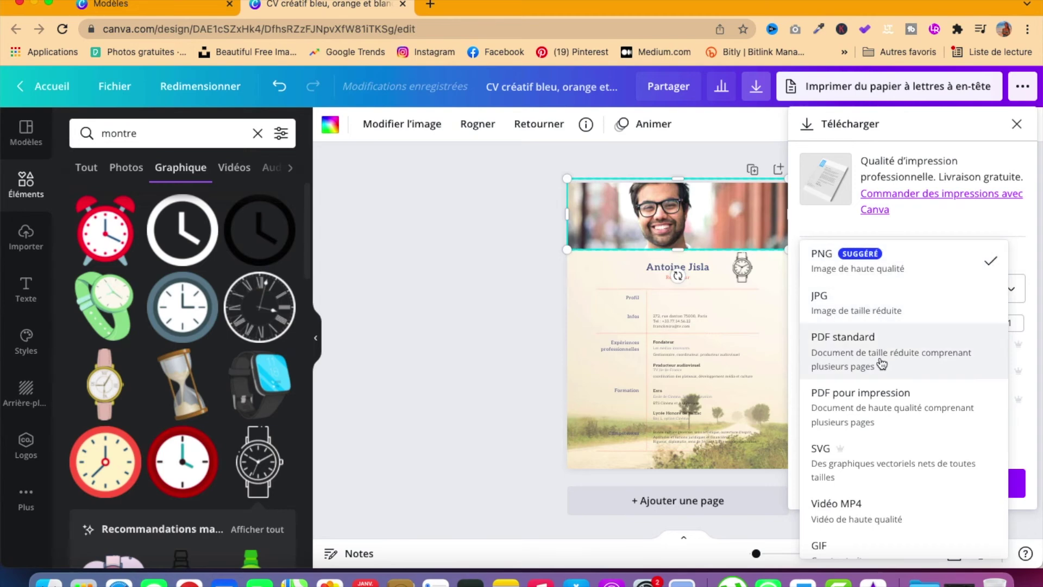
{"action": "scroll", "coordinate": [864, 410], "scroll_direction": "down", "scroll_amount": 1}
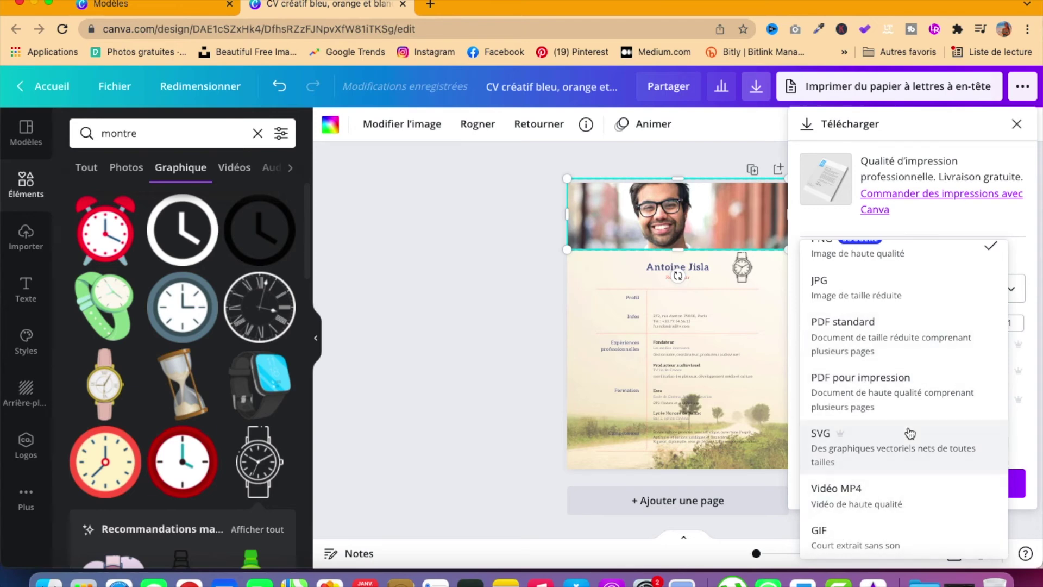
{"action": "scroll", "coordinate": [900, 312], "scroll_direction": "up", "scroll_amount": 1}
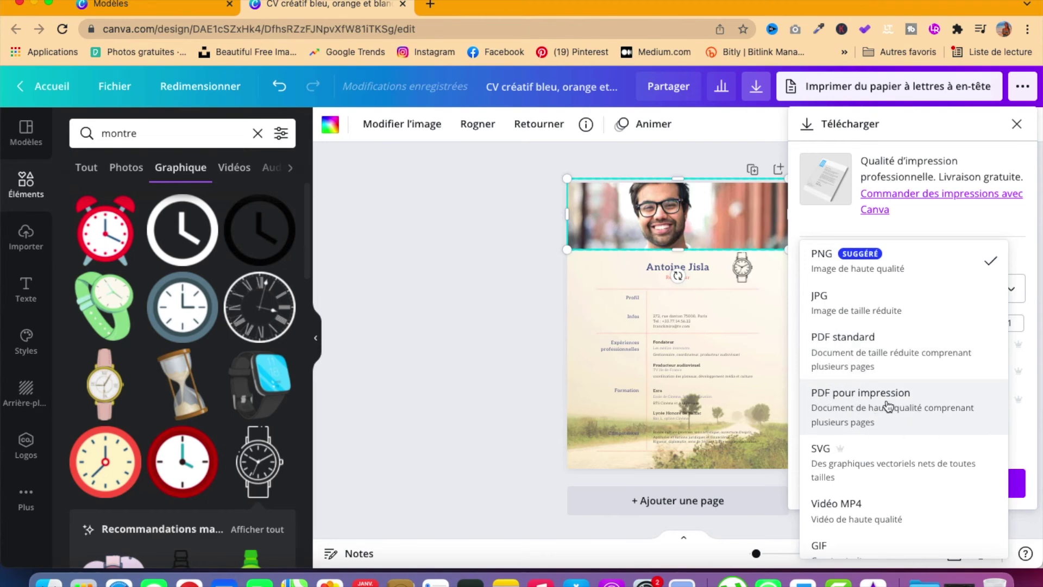
{"action": "key", "text": "Escape"}
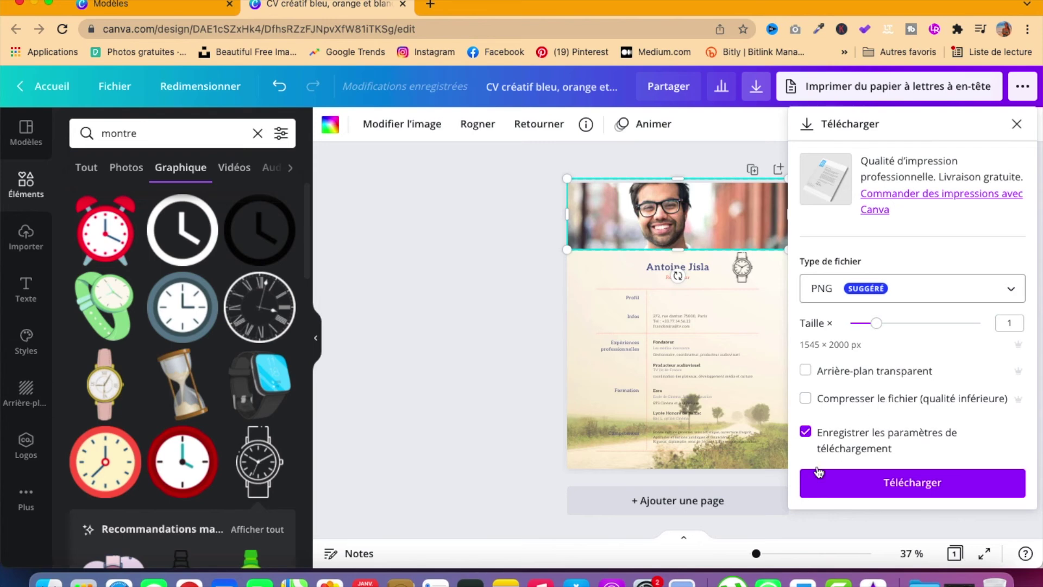
- Leave Compresser unchecked and download the CV as a 1545 × 2000 px PNG
{"action": "left_click", "coordinate": [867, 404]}
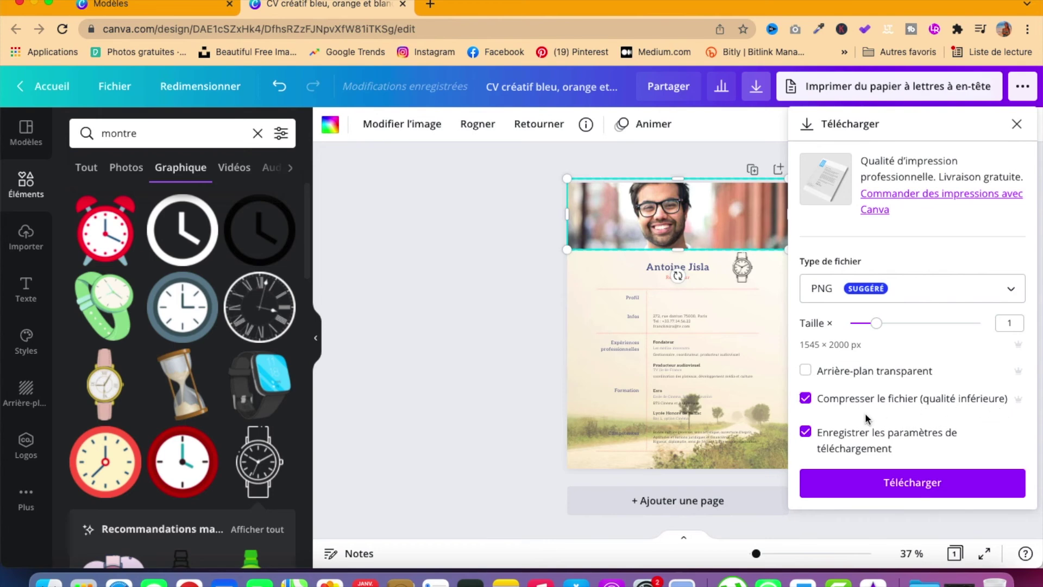
{"action": "left_click", "coordinate": [842, 405]}
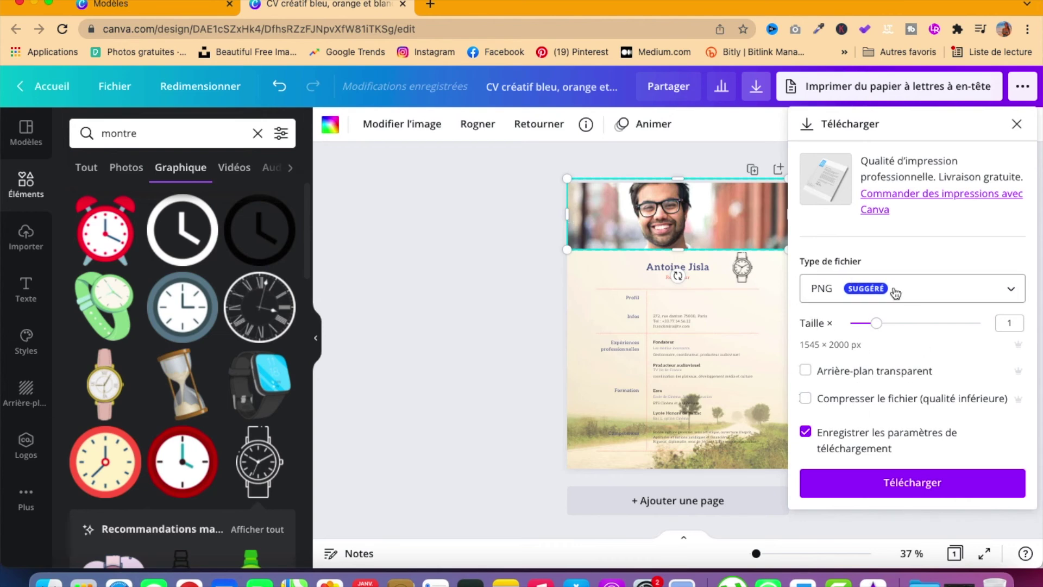
{"action": "left_click", "coordinate": [868, 411]}
{"action": "left_click", "coordinate": [869, 411]}
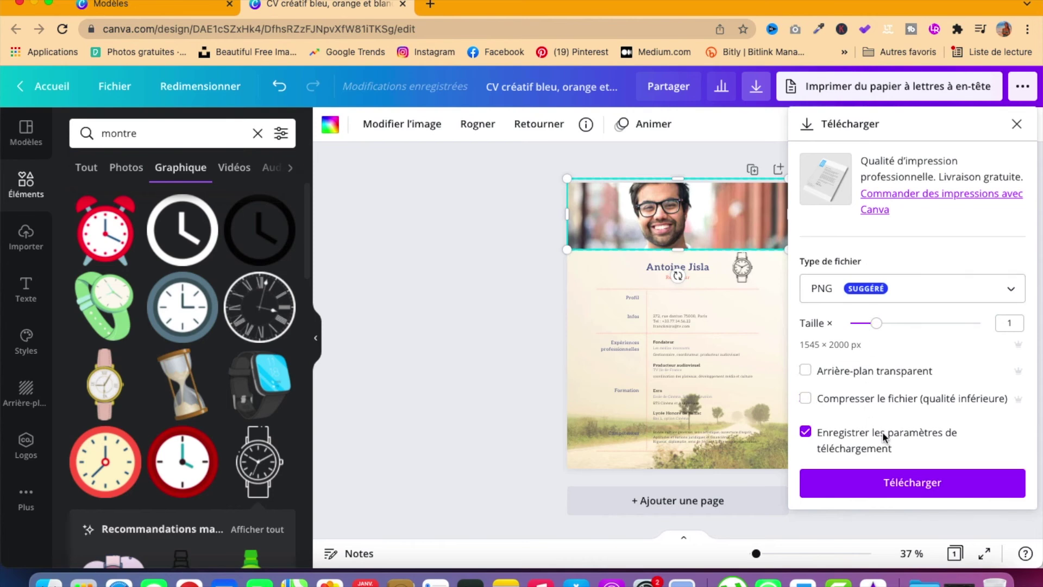
{"action": "left_click", "coordinate": [882, 493]}
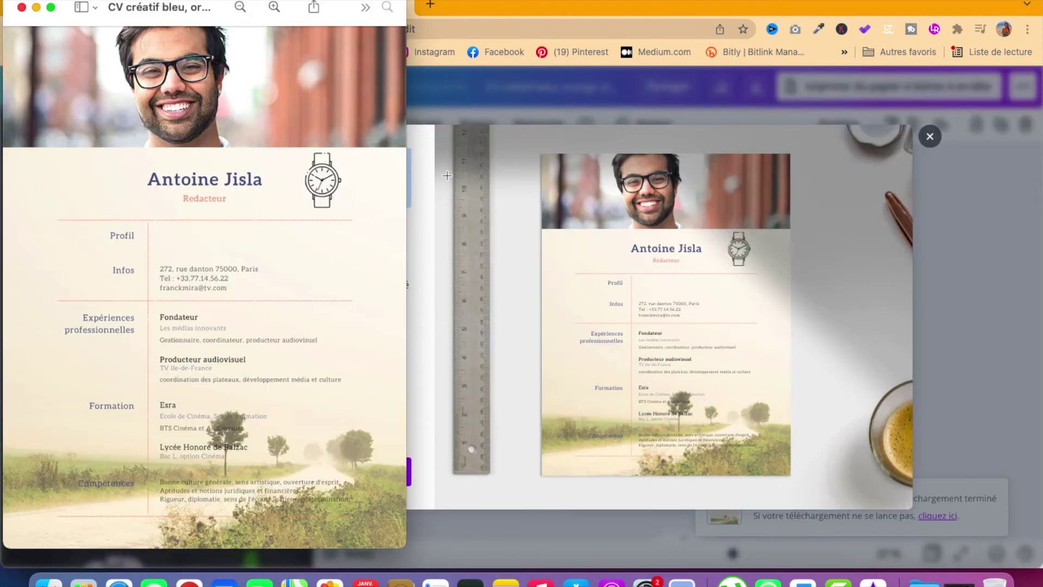
- Centre the Preview window to view the exported PNG CV, then close it
{"action": "left_click_drag", "start_coordinate": [201, 5], "coordinate": [471, 4]}
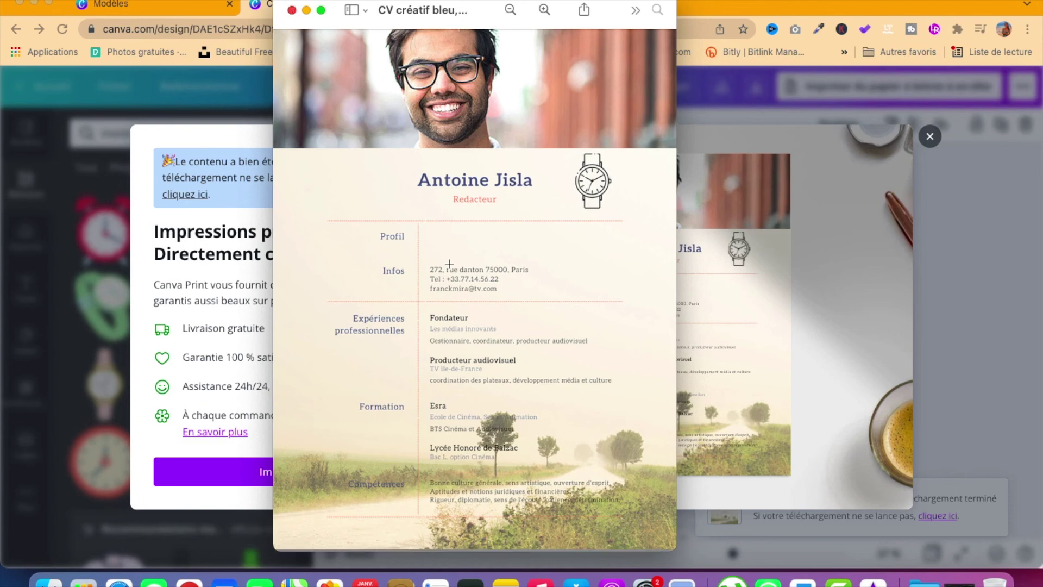
{"action": "left_click", "coordinate": [292, 10]}
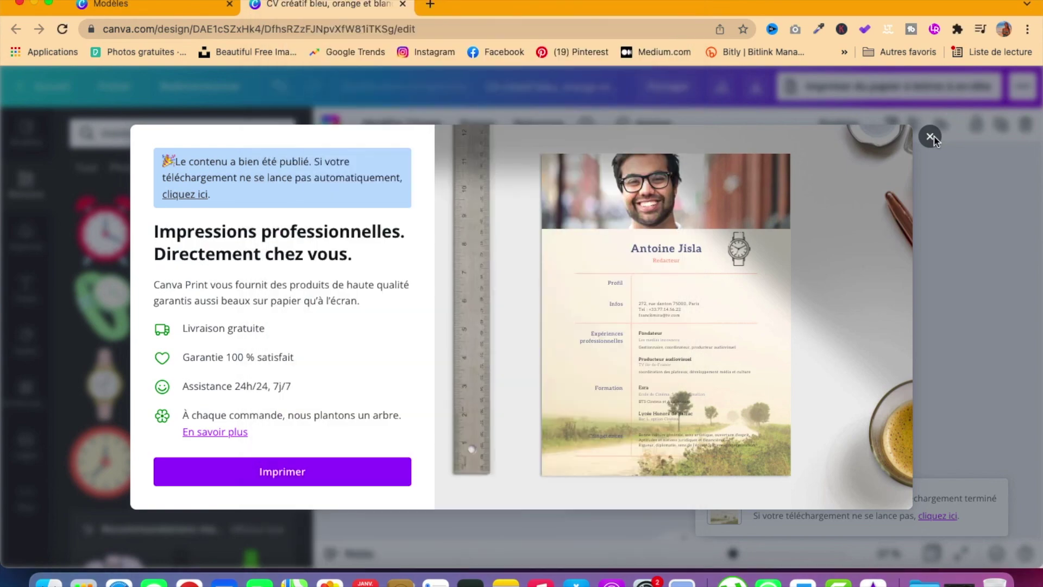
- Dismiss the professional printing offer, glance at the Fichier menu, and return to the finished CV
{"action": "left_click", "coordinate": [930, 137]}
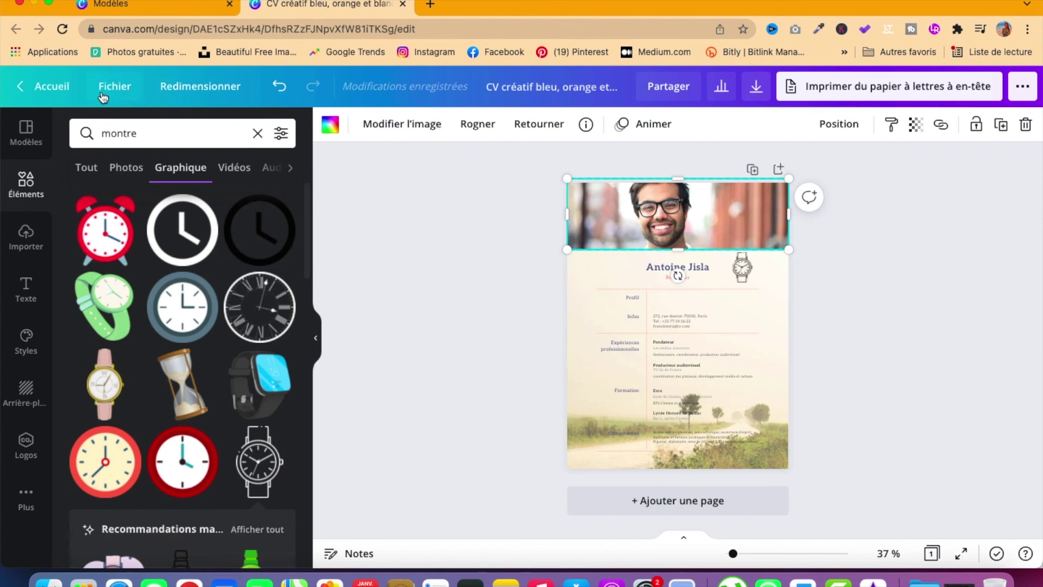
{"action": "left_click", "coordinate": [128, 93]}
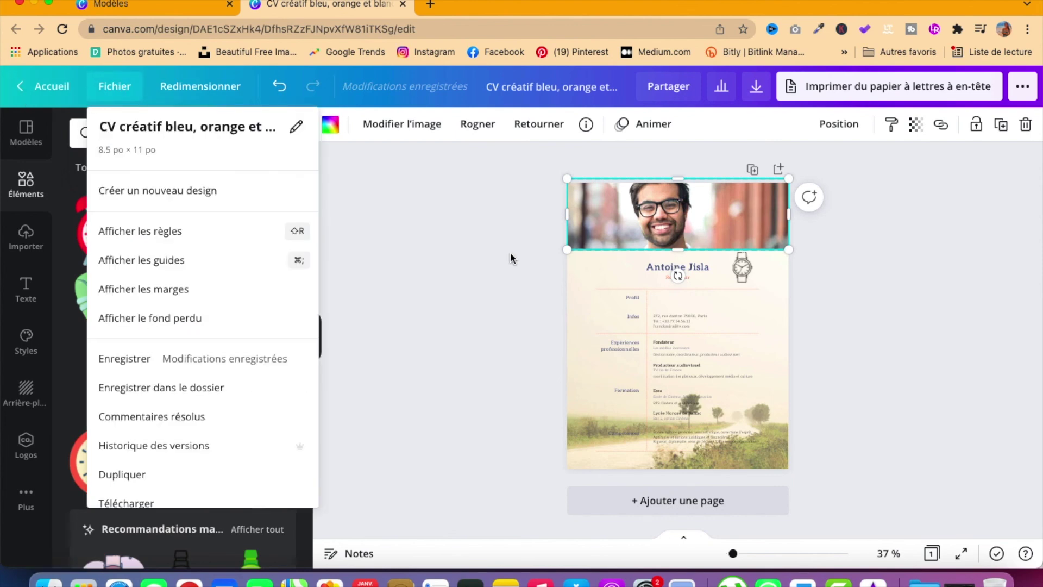
{"action": "left_click", "coordinate": [922, 328]}
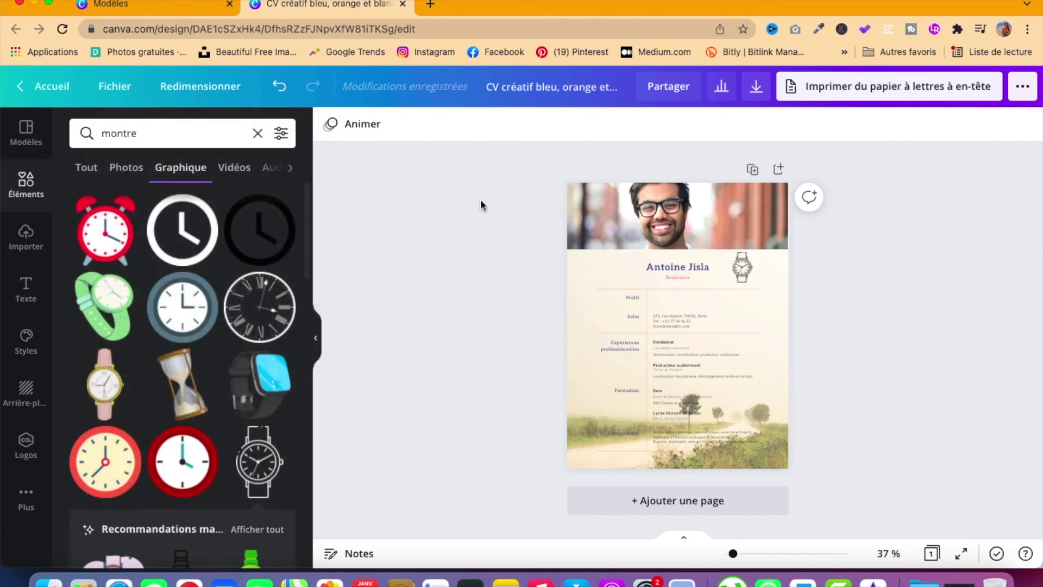